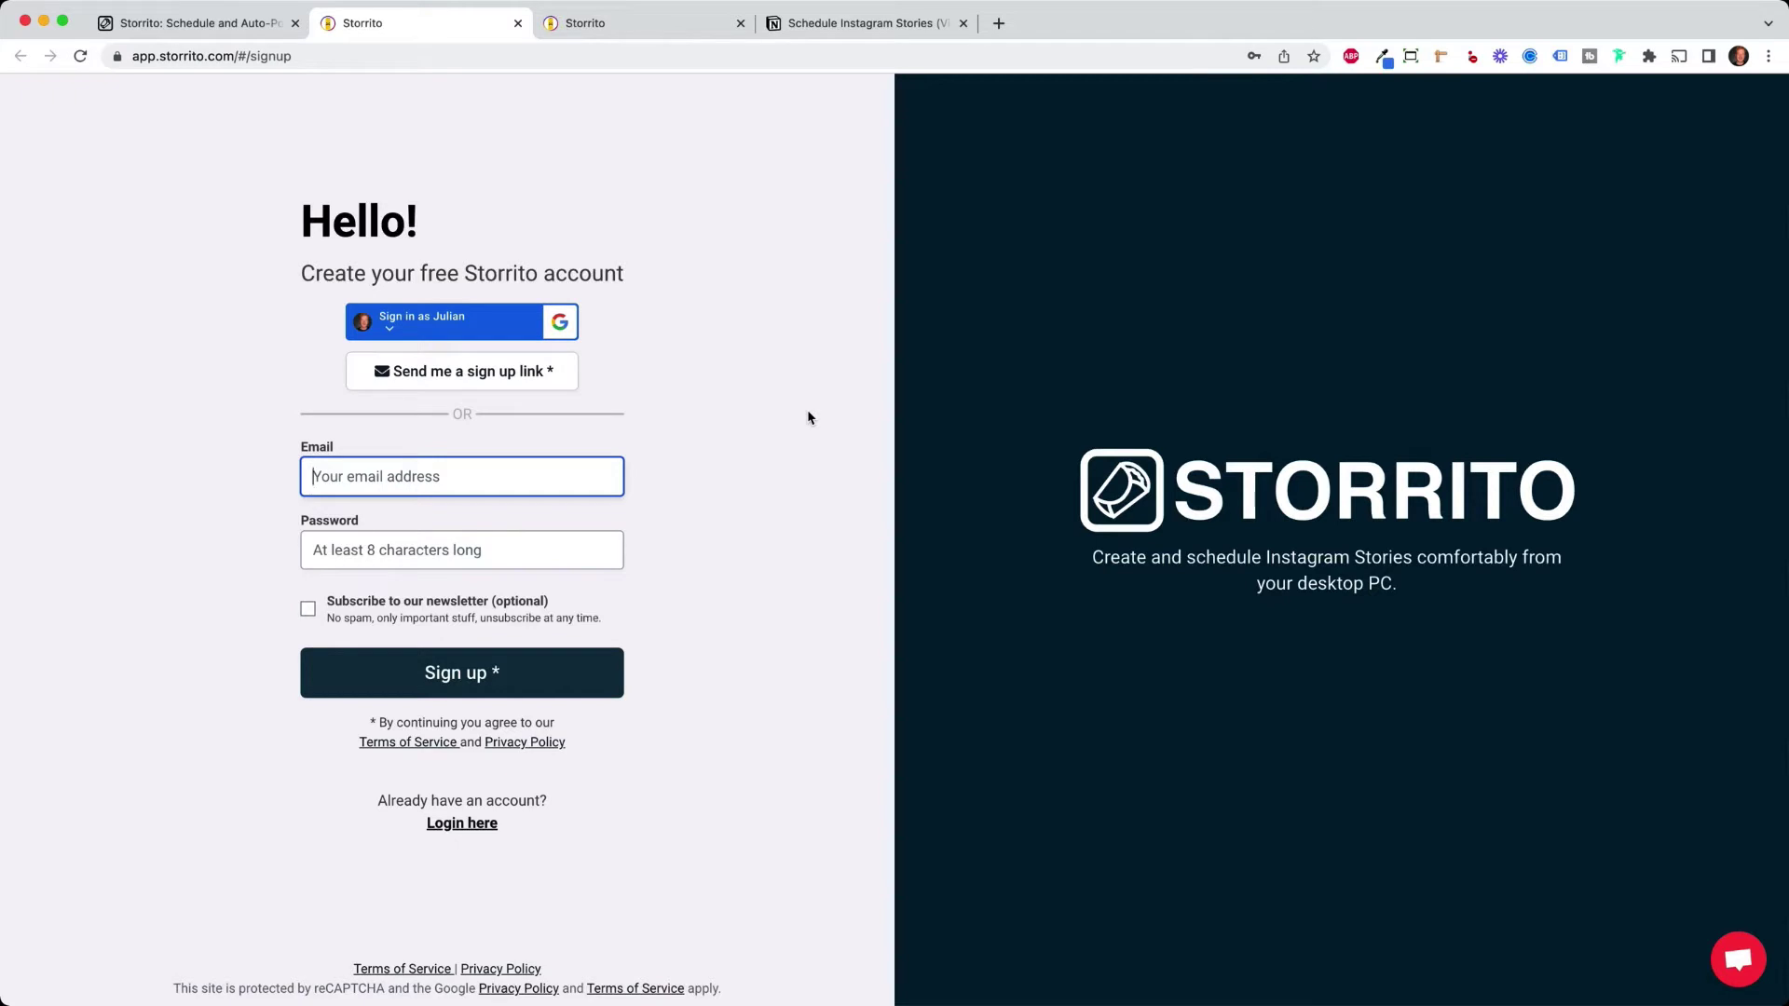
View the connection form for a new Instagram account with Germany and cologne as the location, and close it without entering credentials
left_click(674, 33)
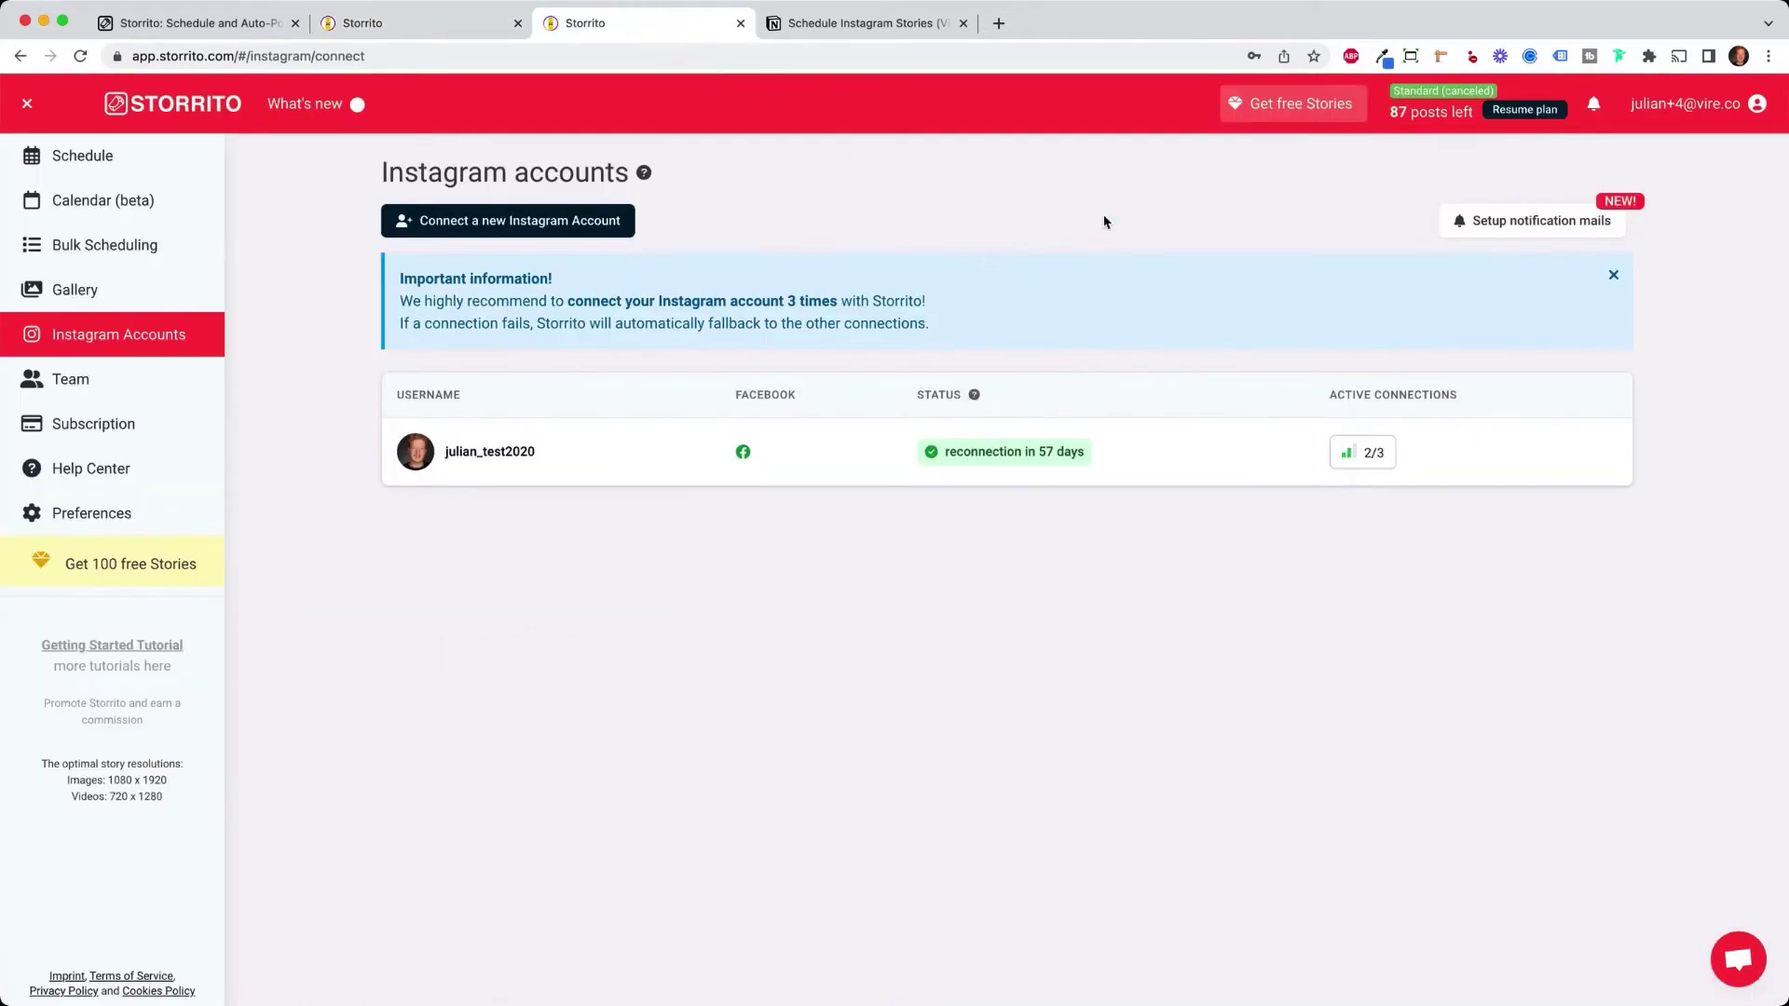
left_click(524, 223)
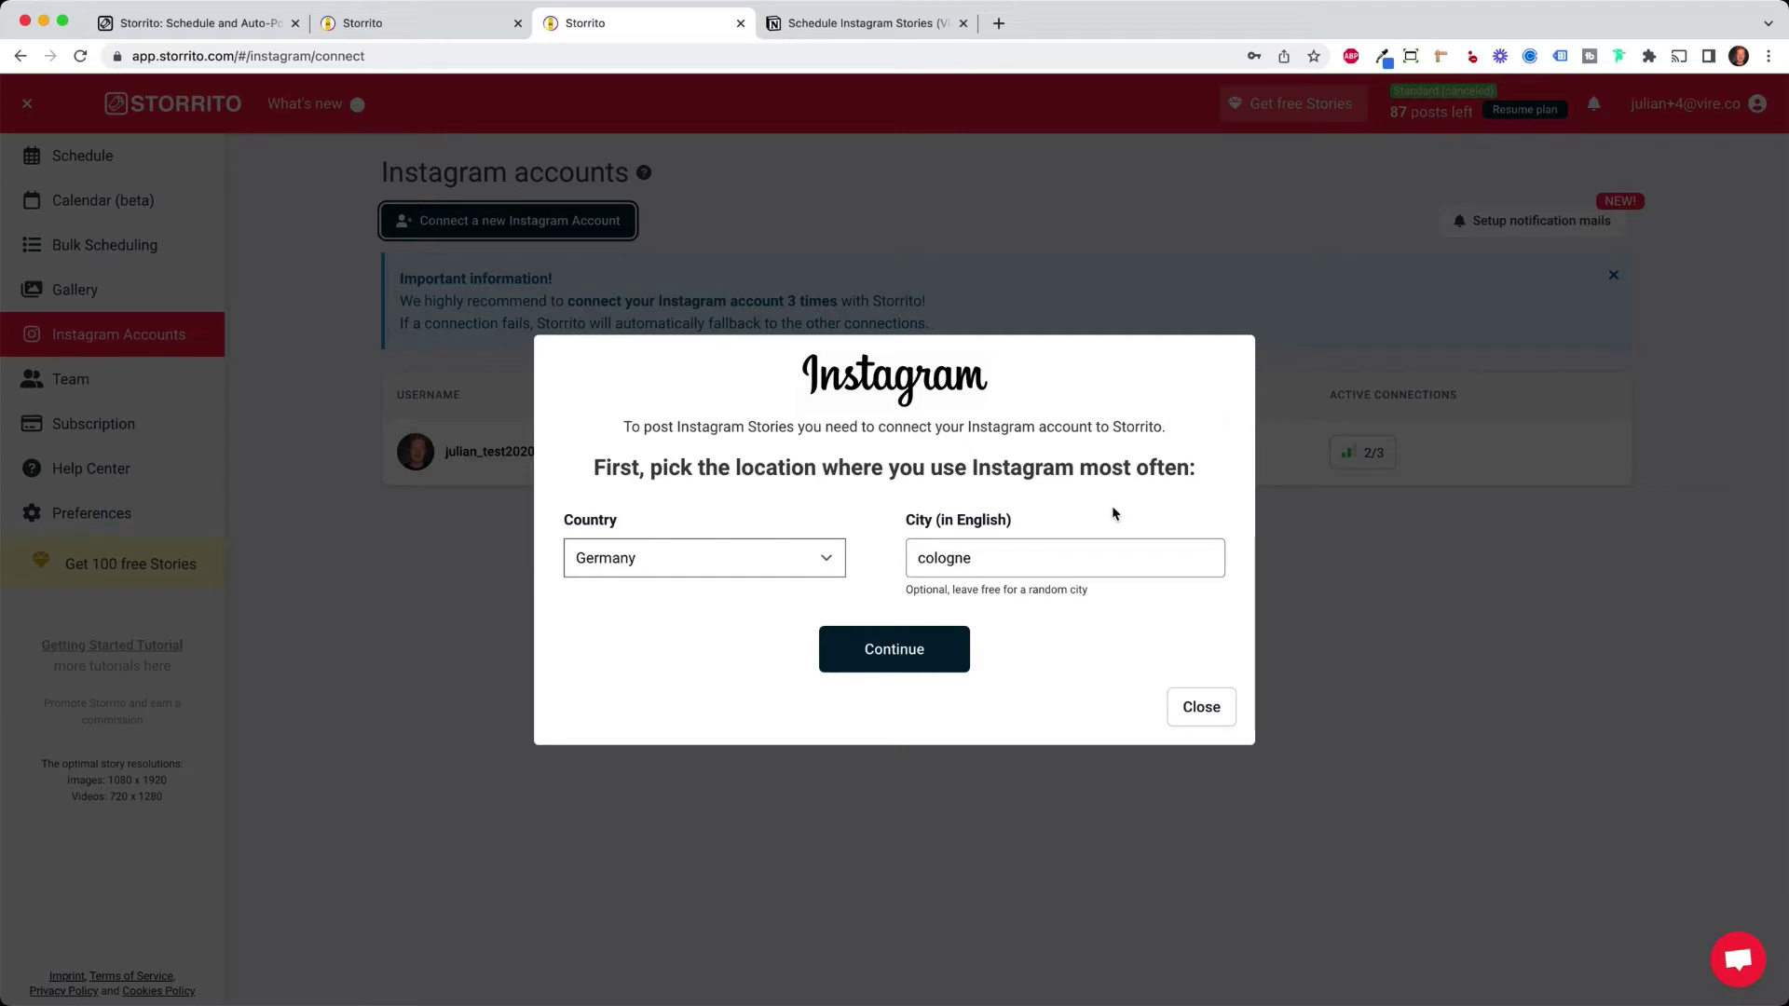
left_click(894, 649)
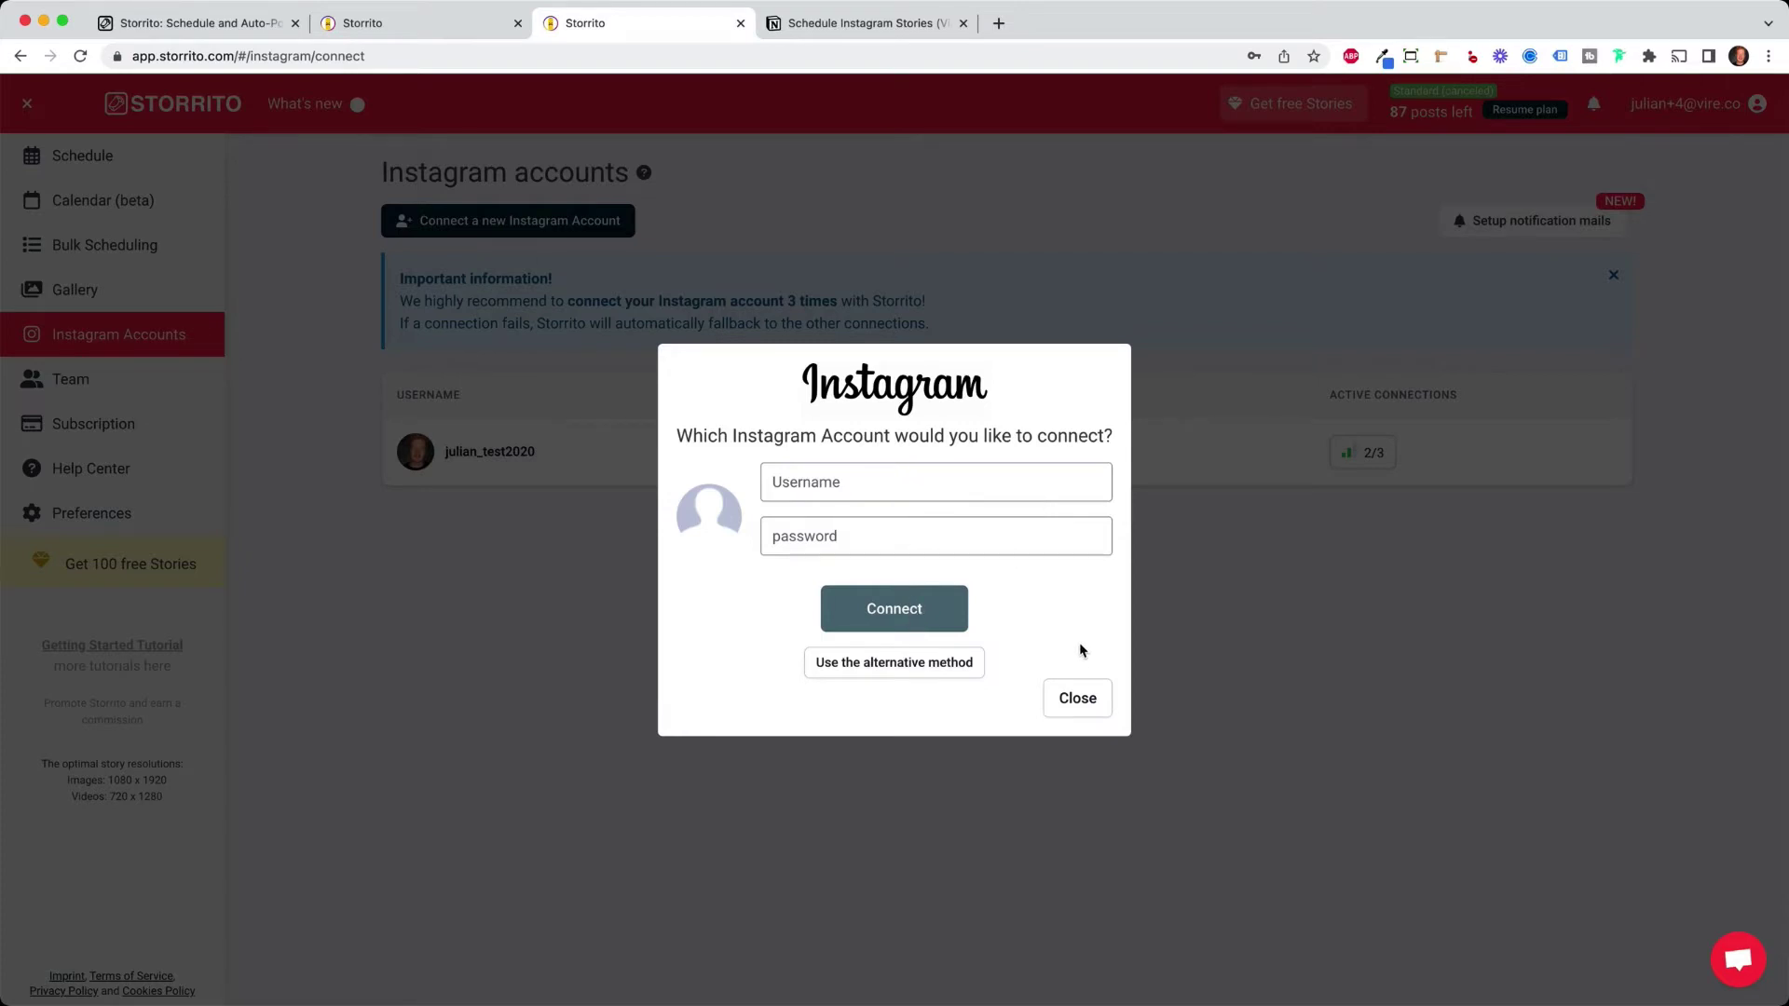
left_click(1078, 698)
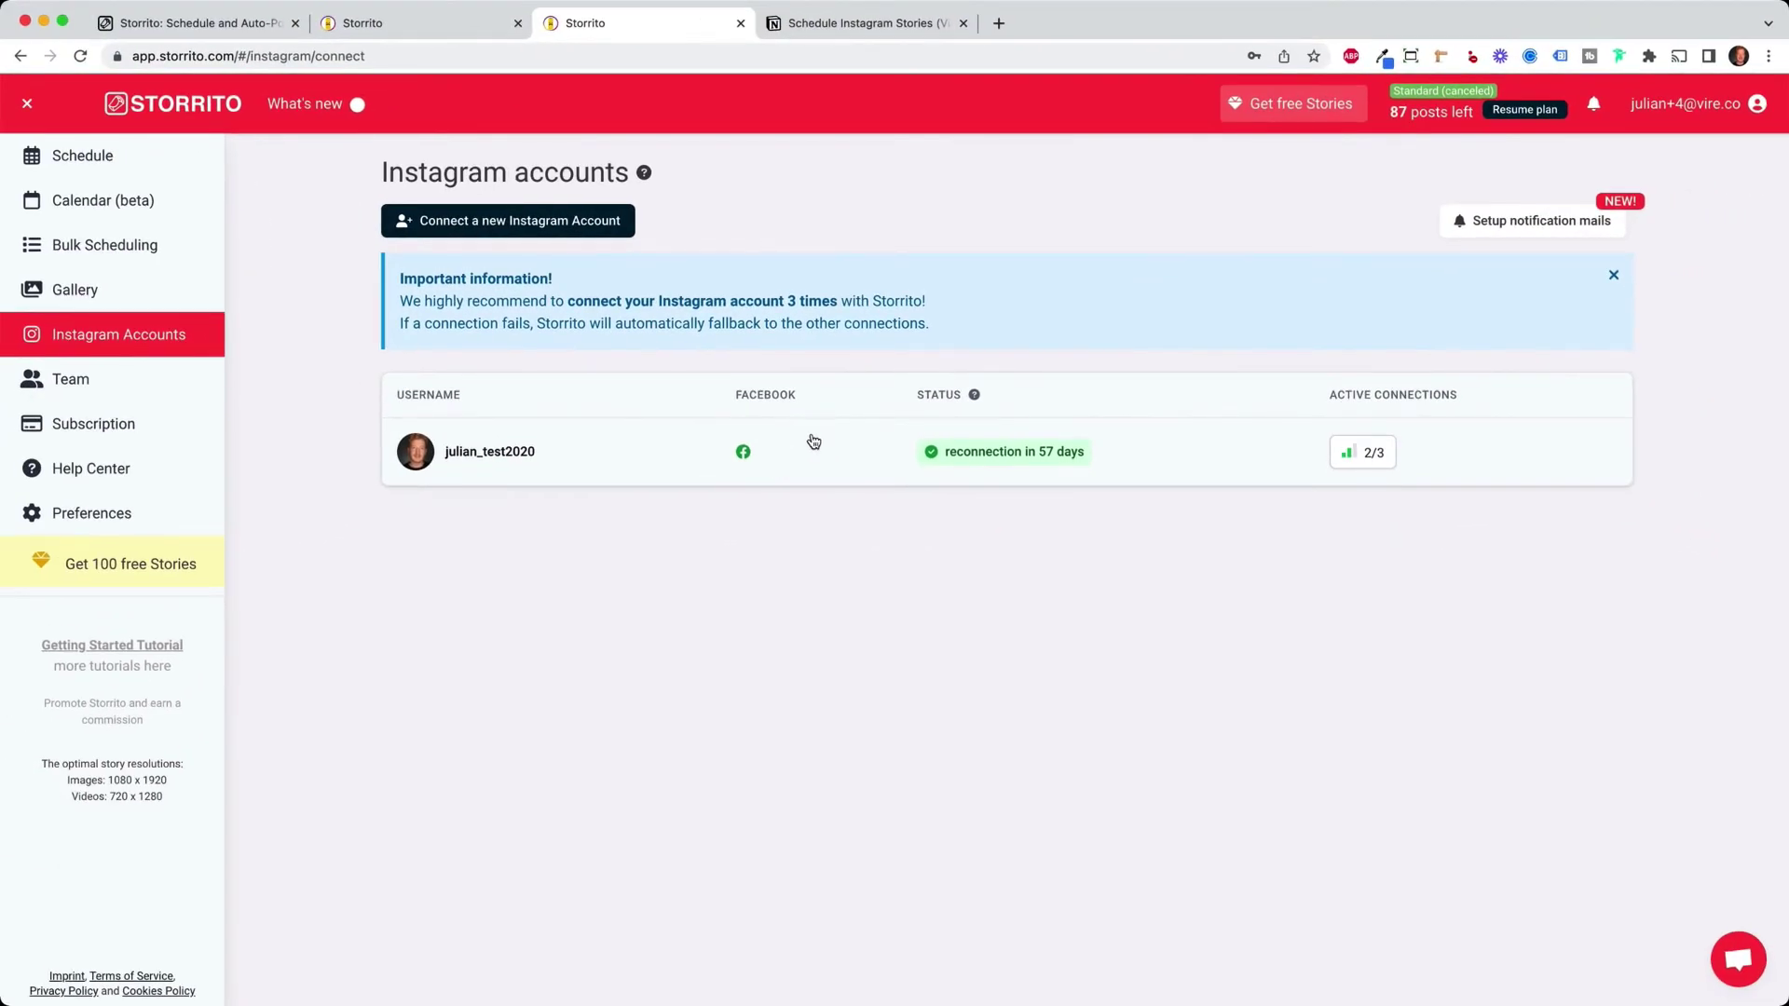
Upload the beach umbrella image to the gallery and open it in the story editor
left_click(127, 305)
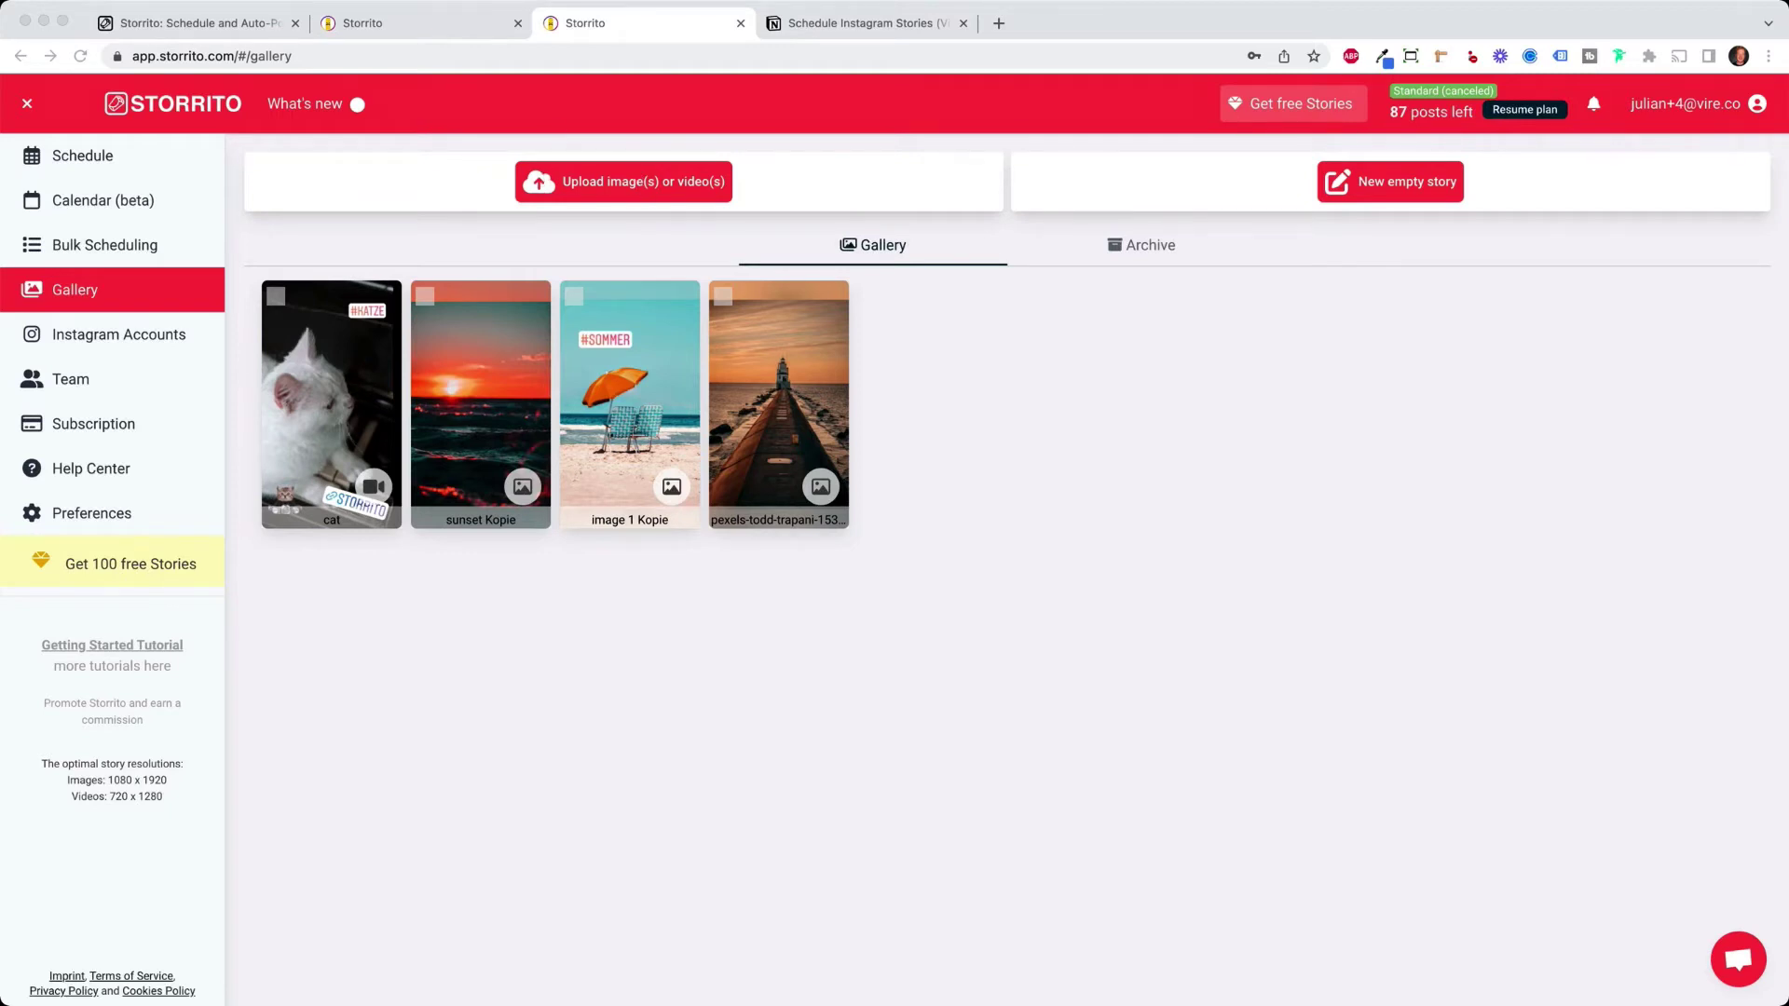
left_click_drag(360, 251, 868, 455)
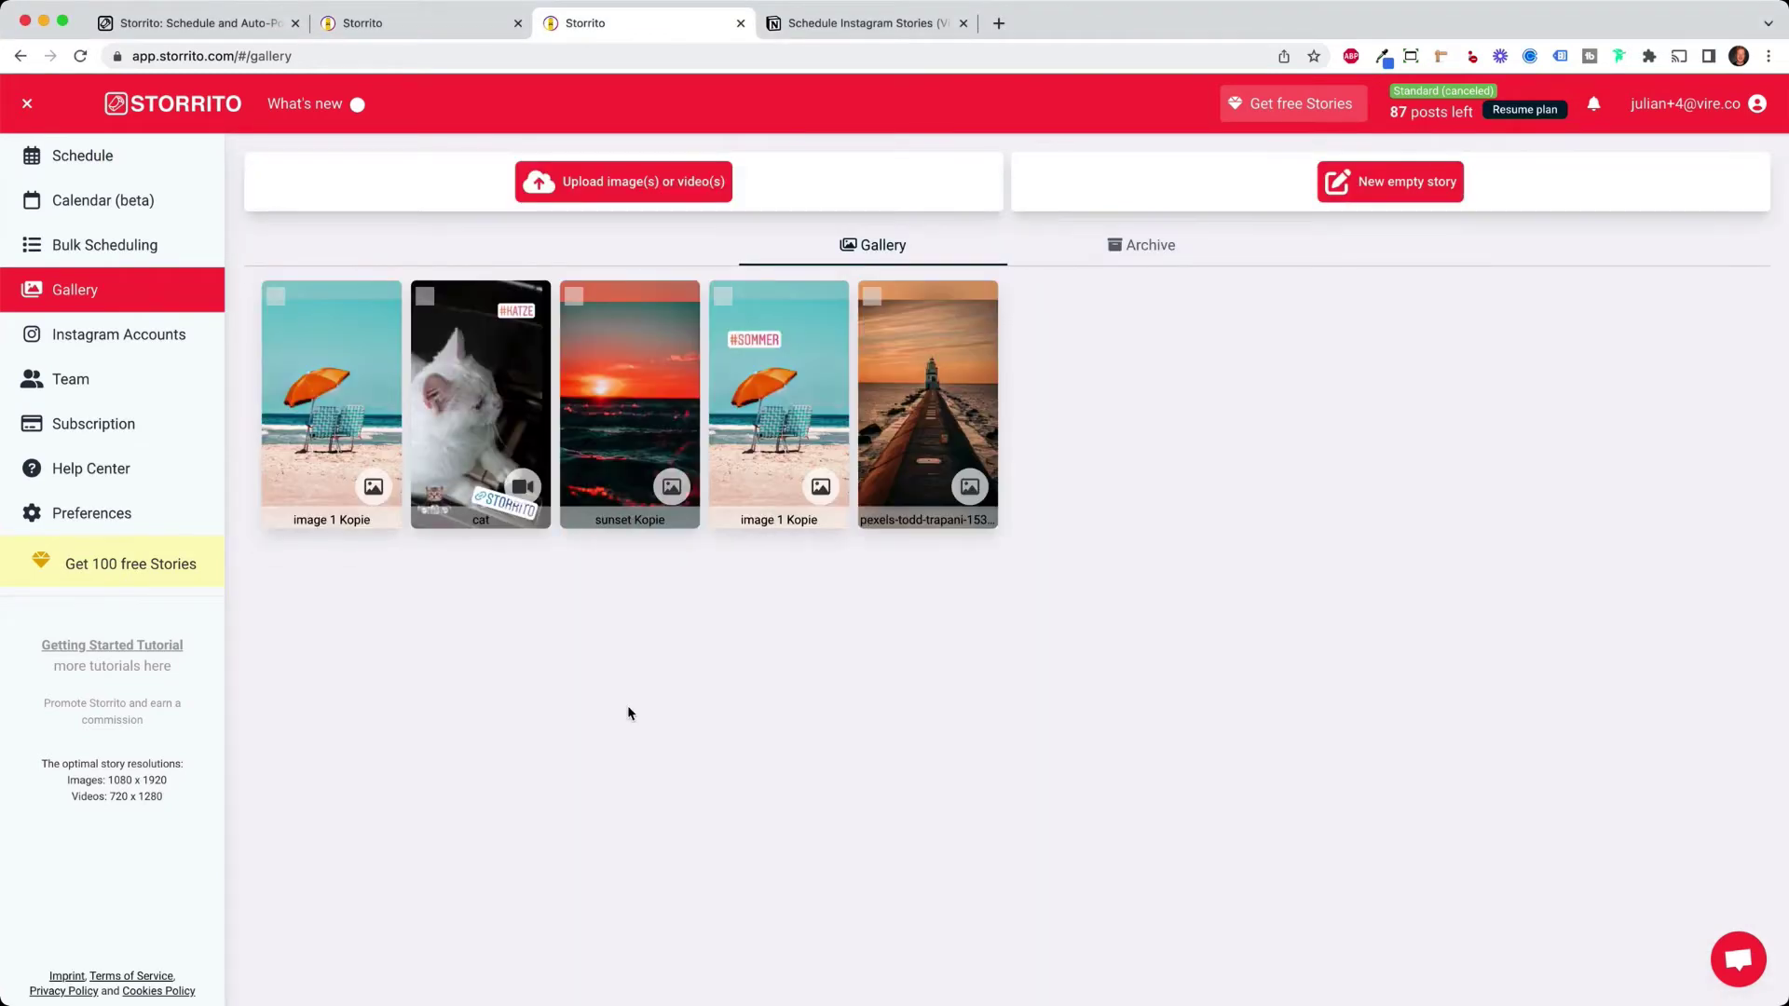
left_click(343, 397)
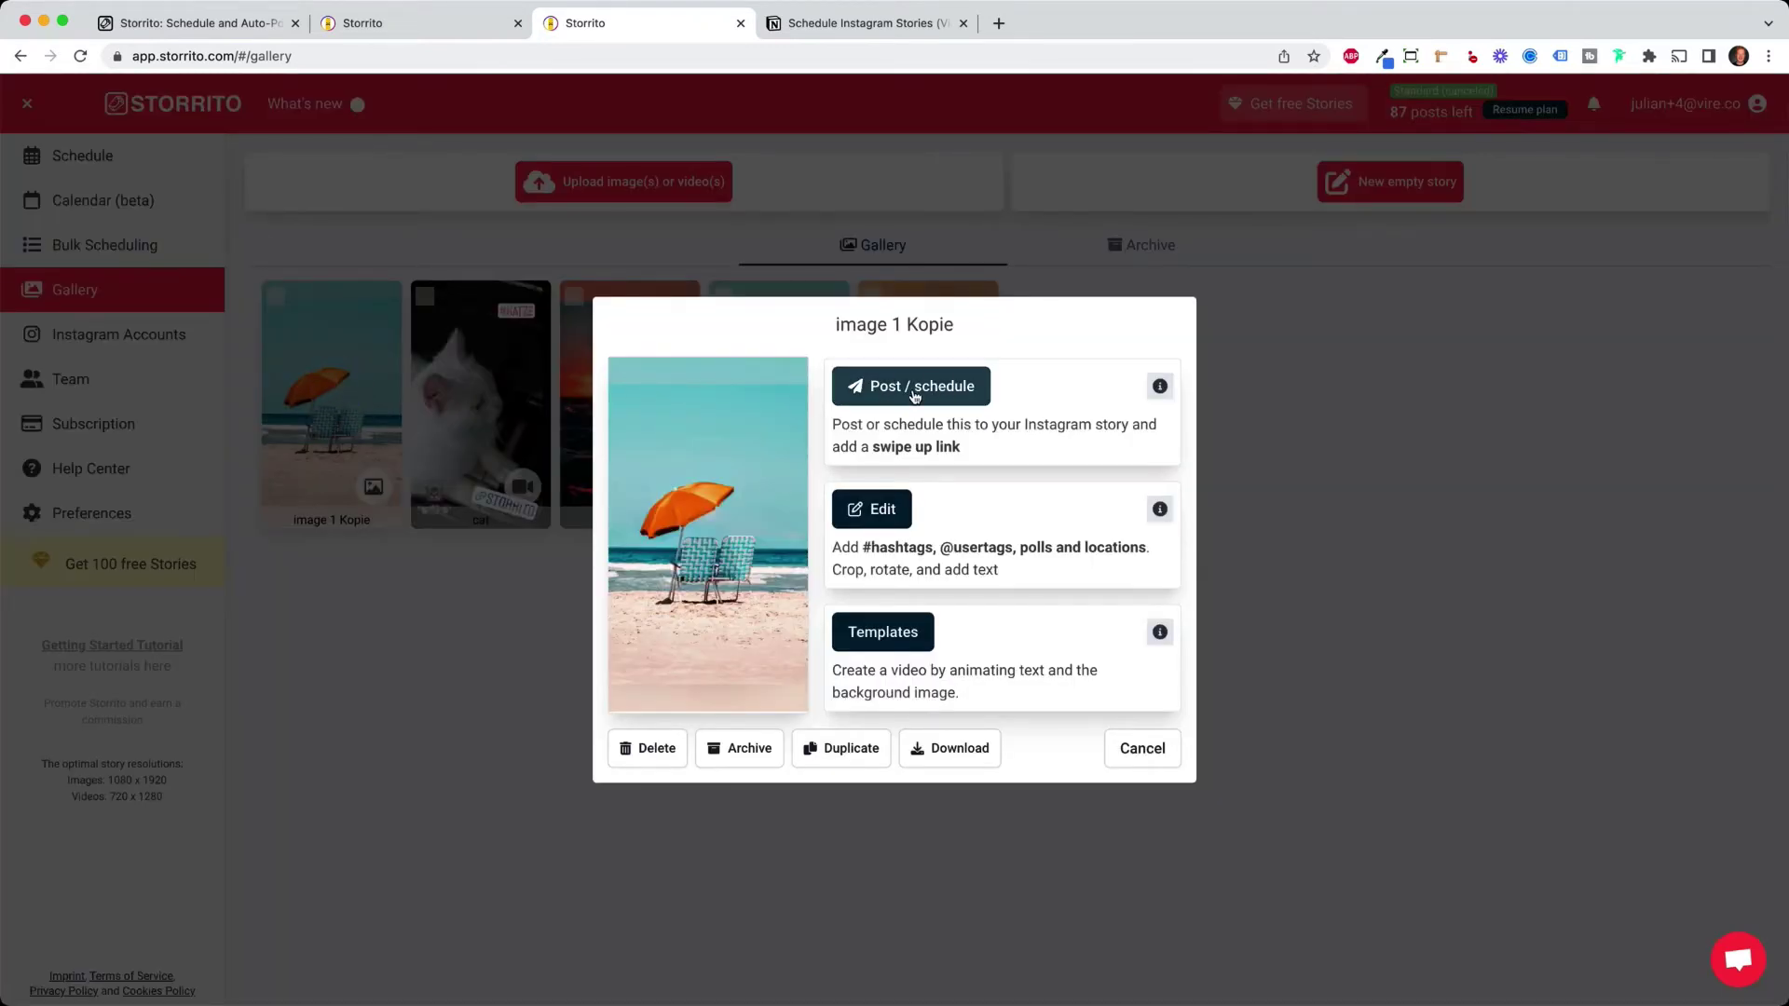
left_click(885, 524)
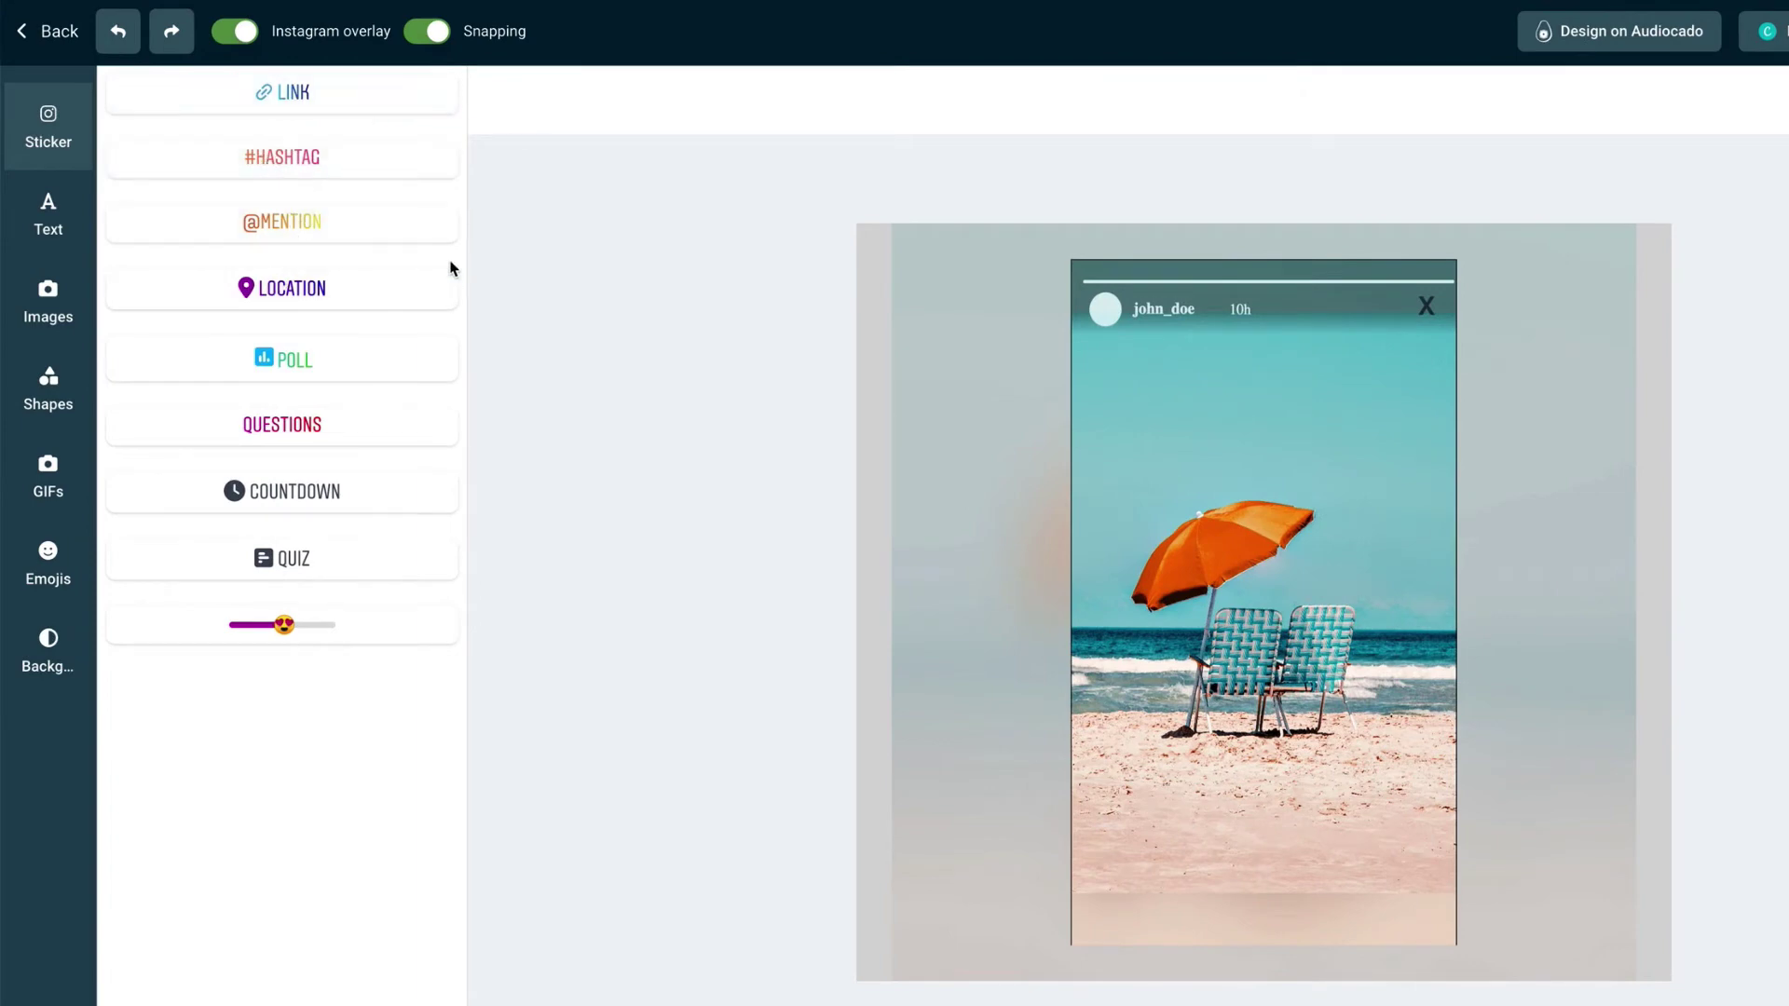
Add a SUN hashtag sticker in the sky above the umbrella and tilt it slightly counterclockwise
left_click(313, 155)
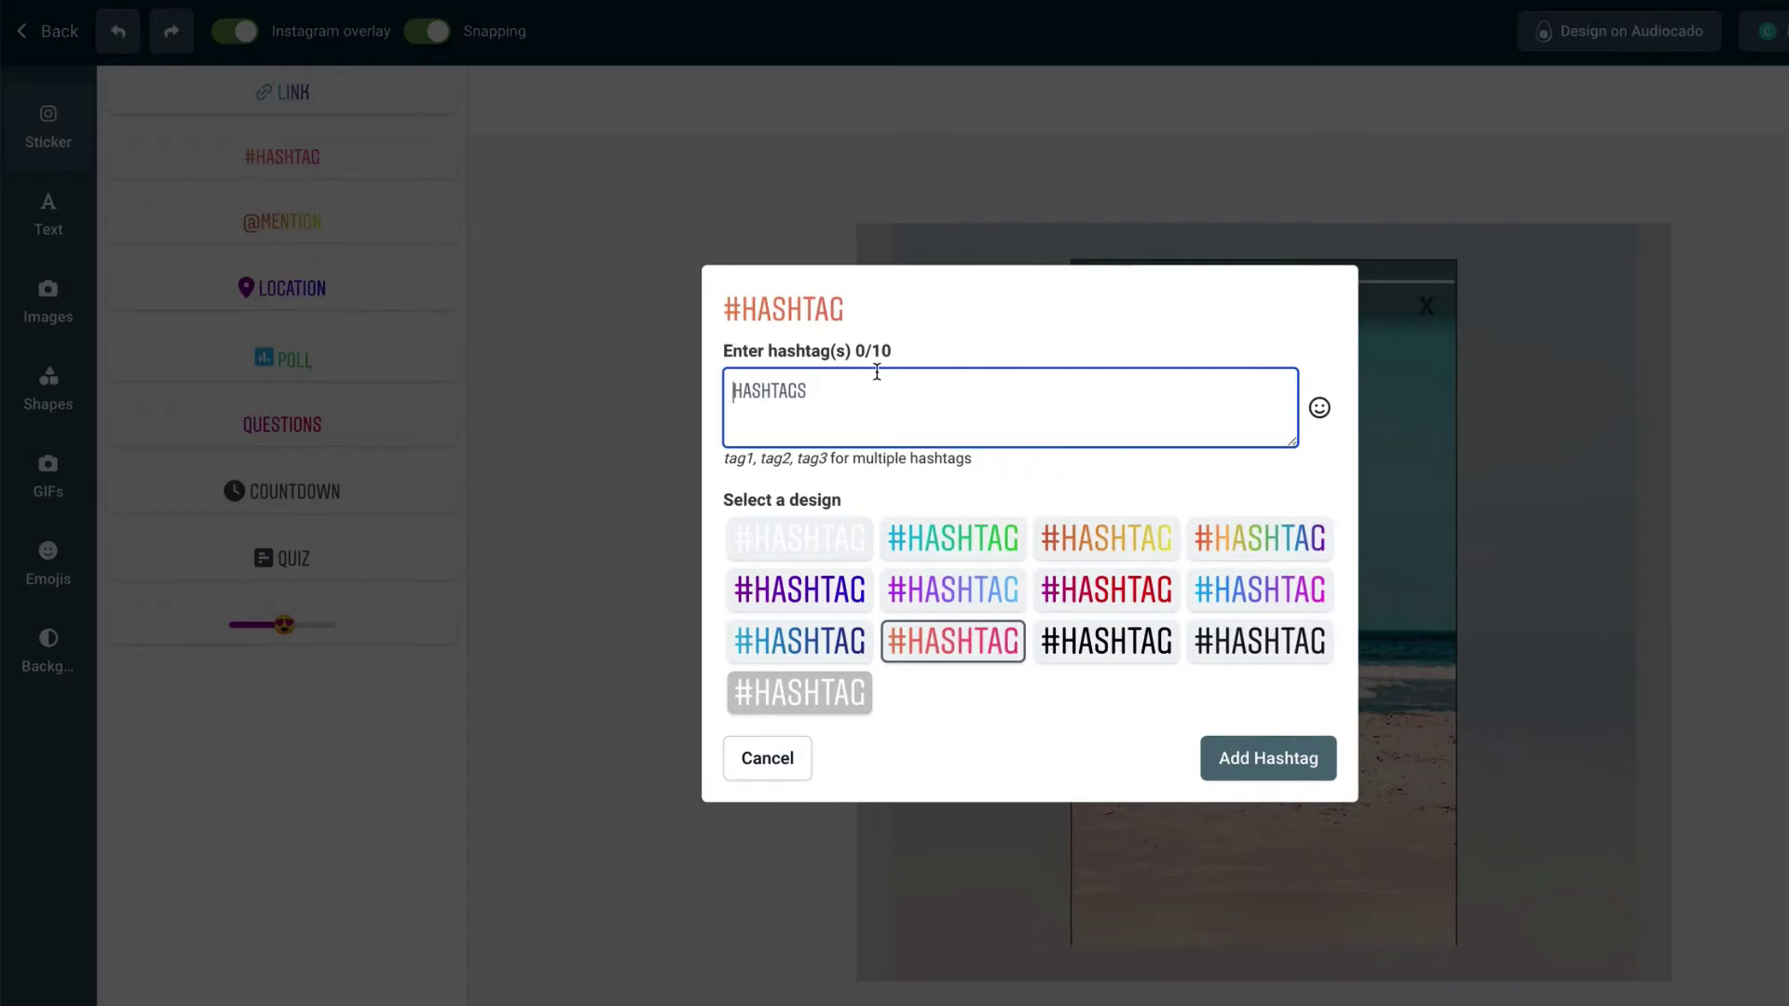
type("SUN")
left_click(1249, 763)
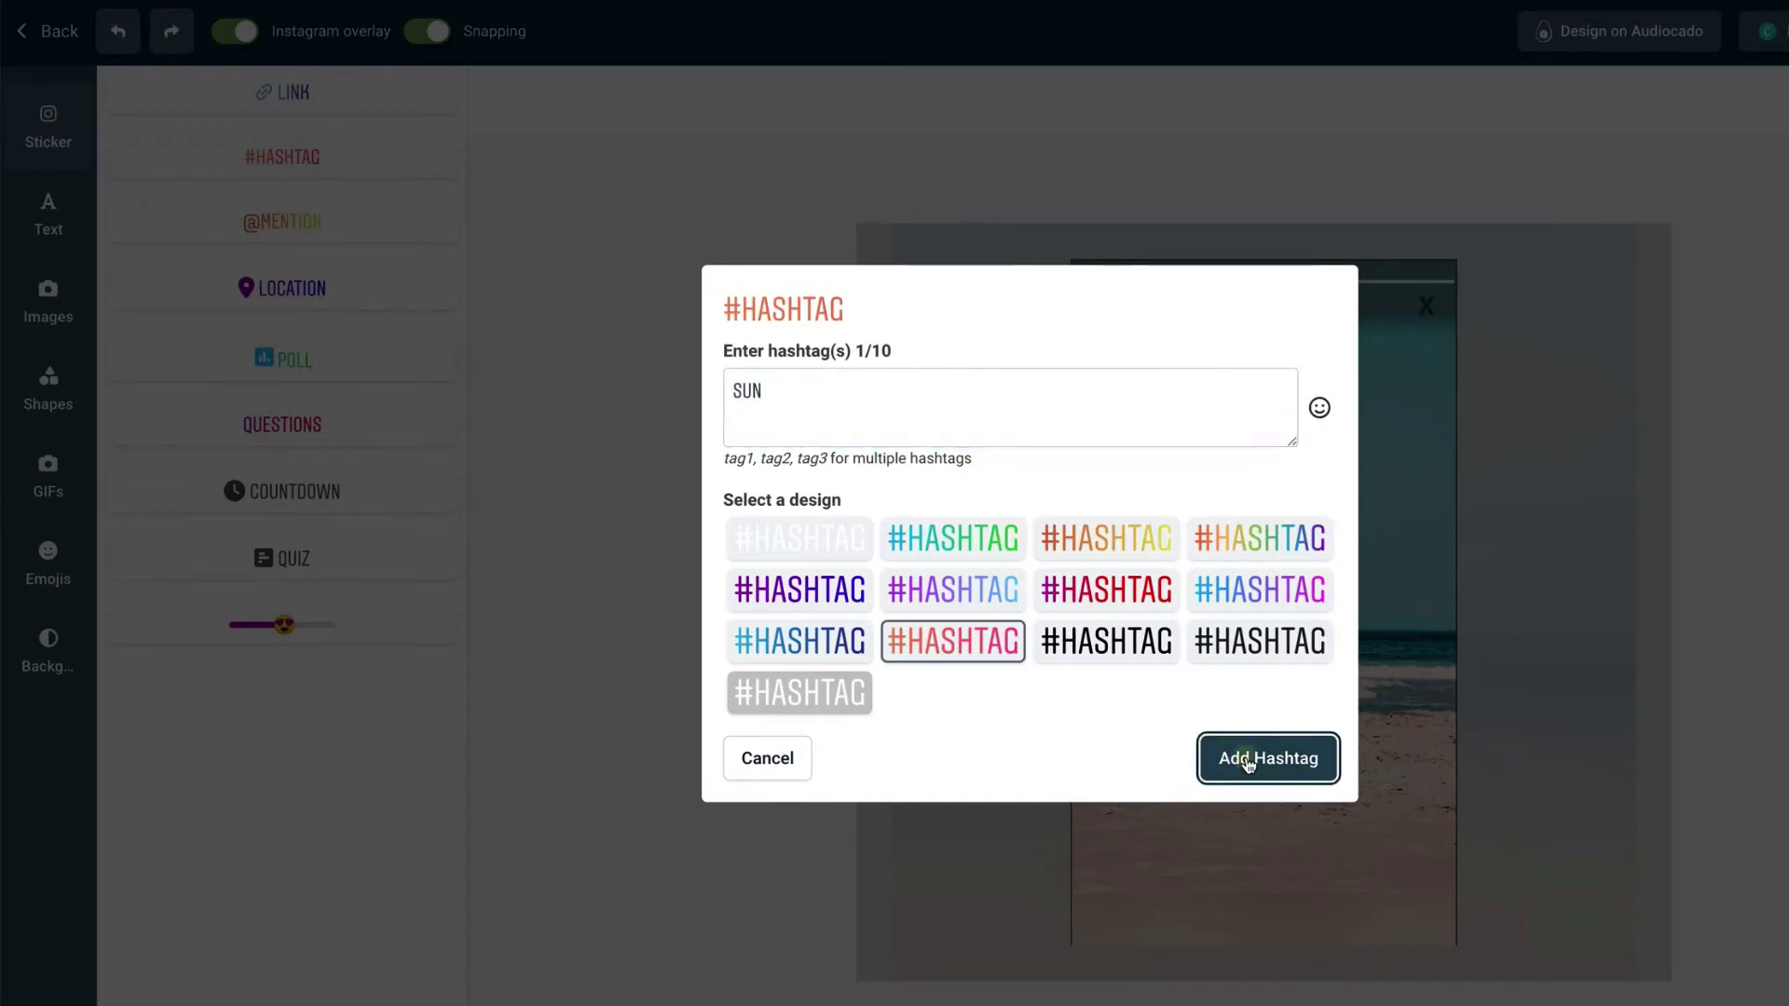
left_click_drag(1158, 361, 1239, 382)
mouse_move(1182, 330)
left_mouse_down()
mouse_move(1158, 327)
mouse_move(1172, 331)
left_mouse_up()
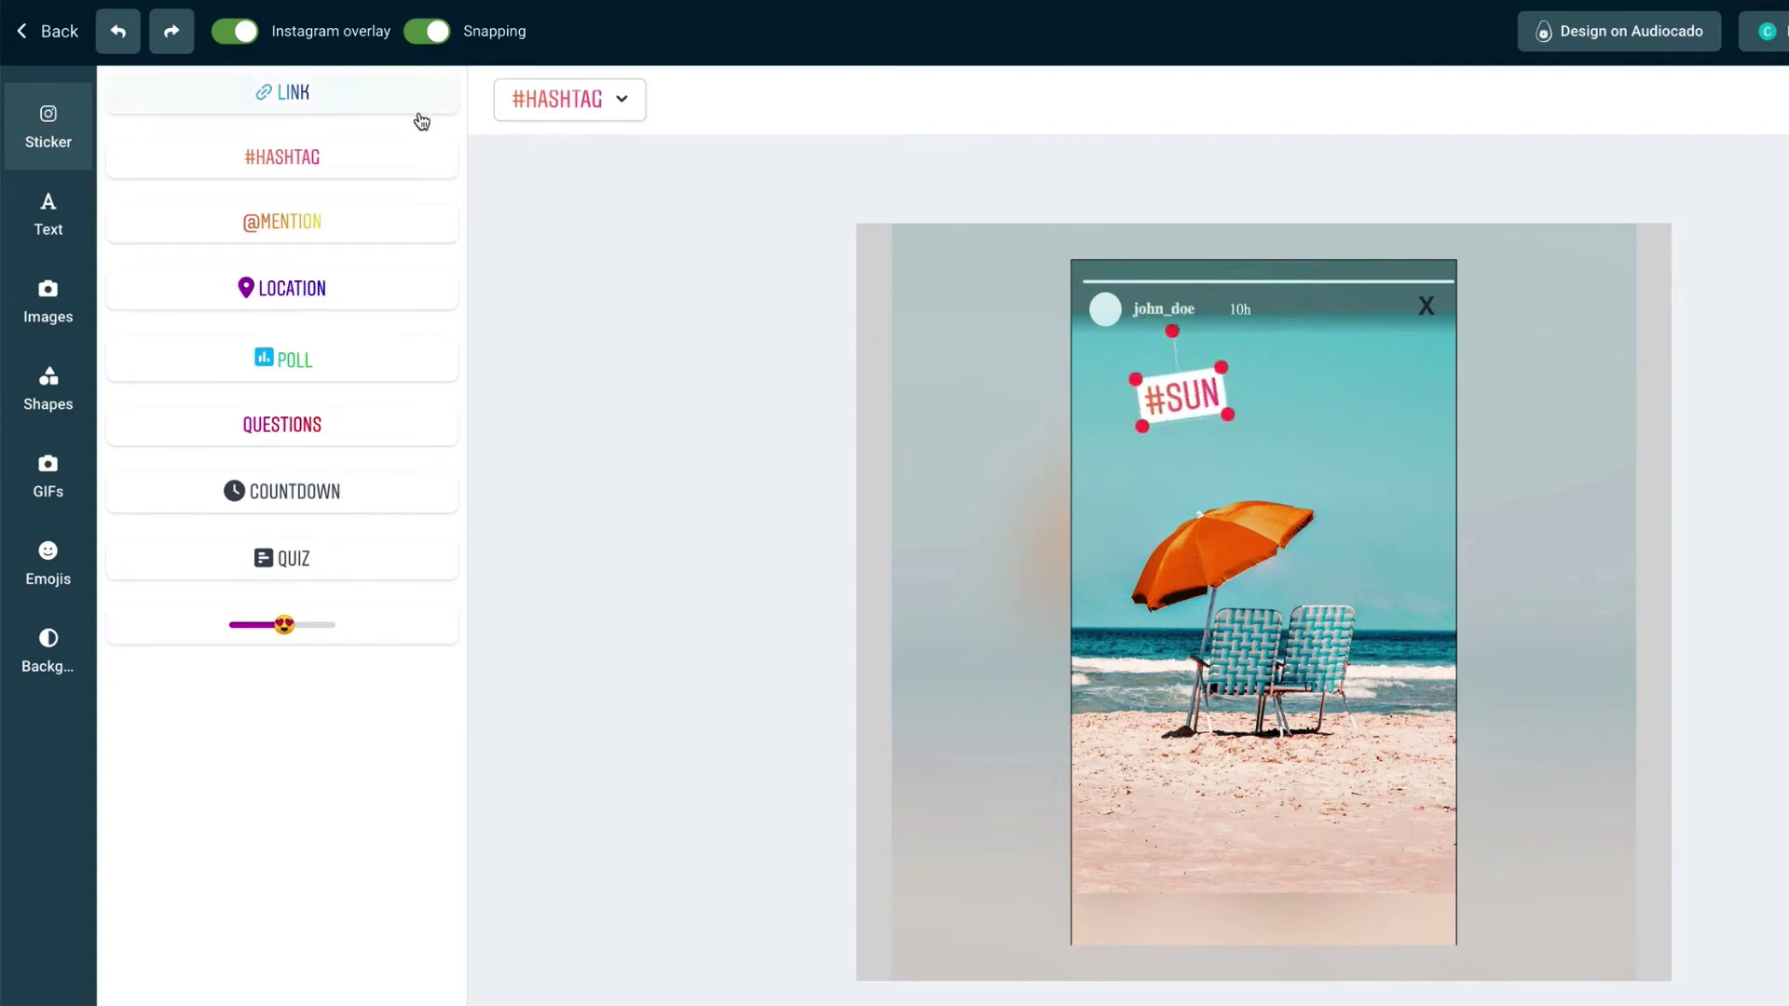
left_click(325, 100)
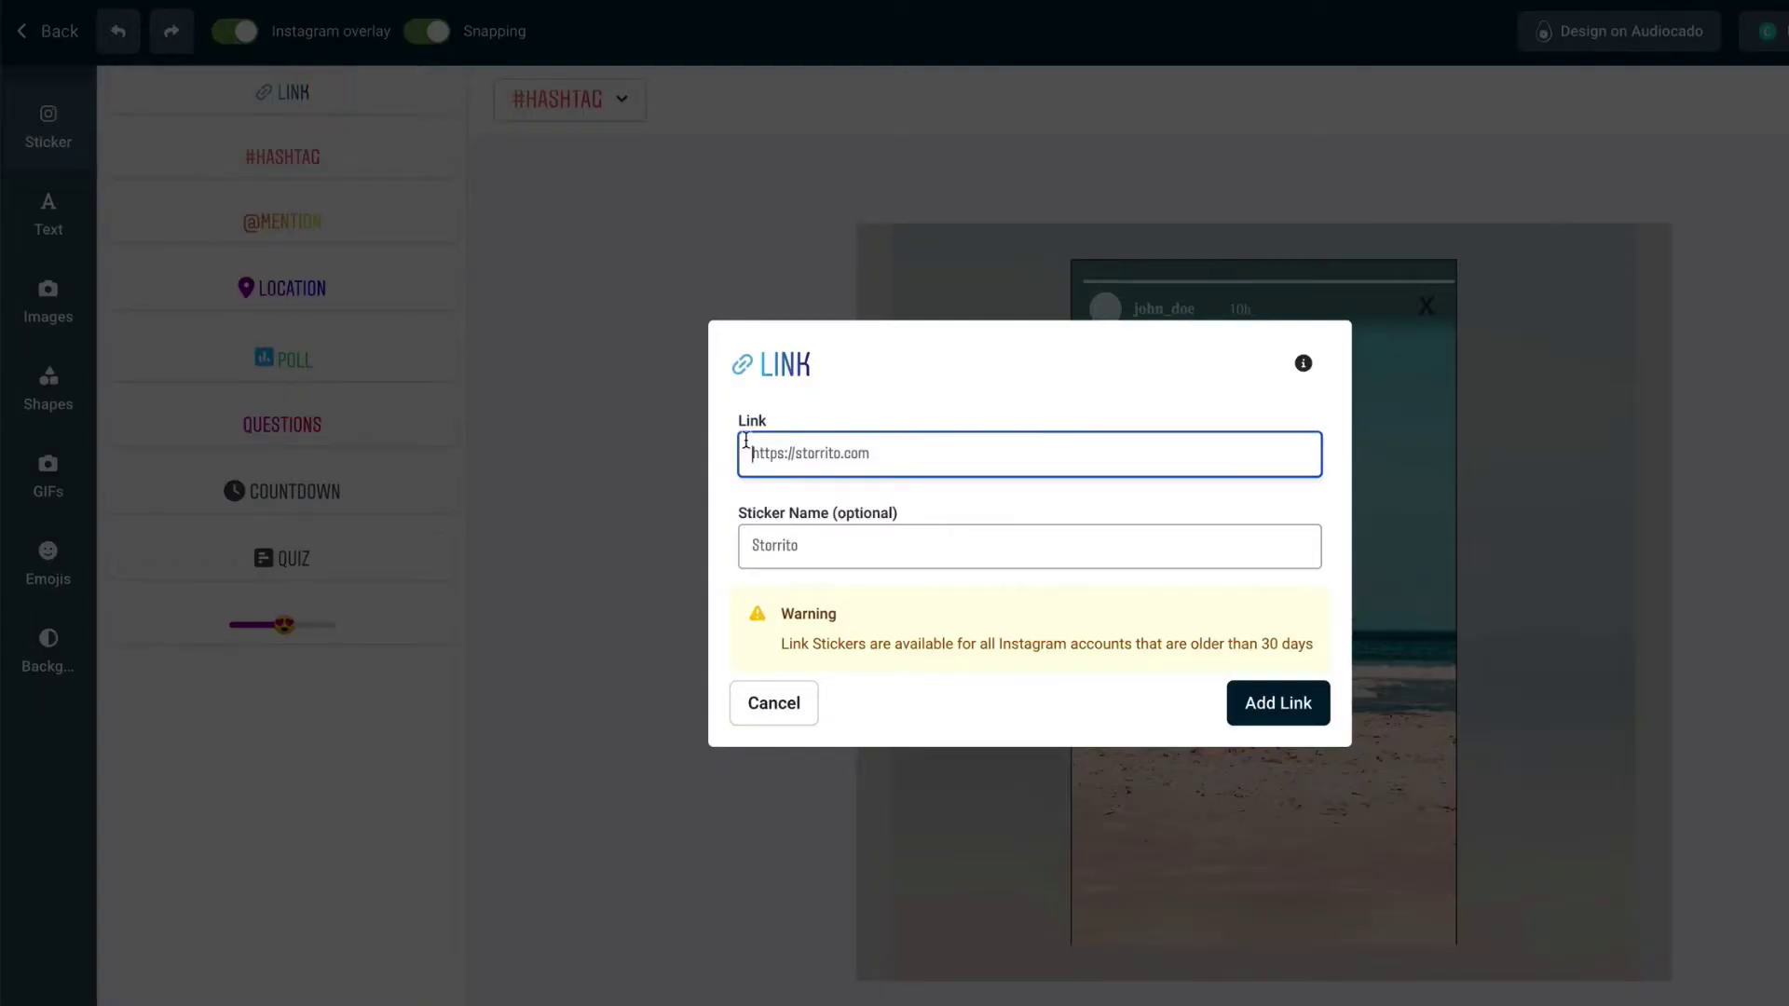
key("Tab")
type("S")
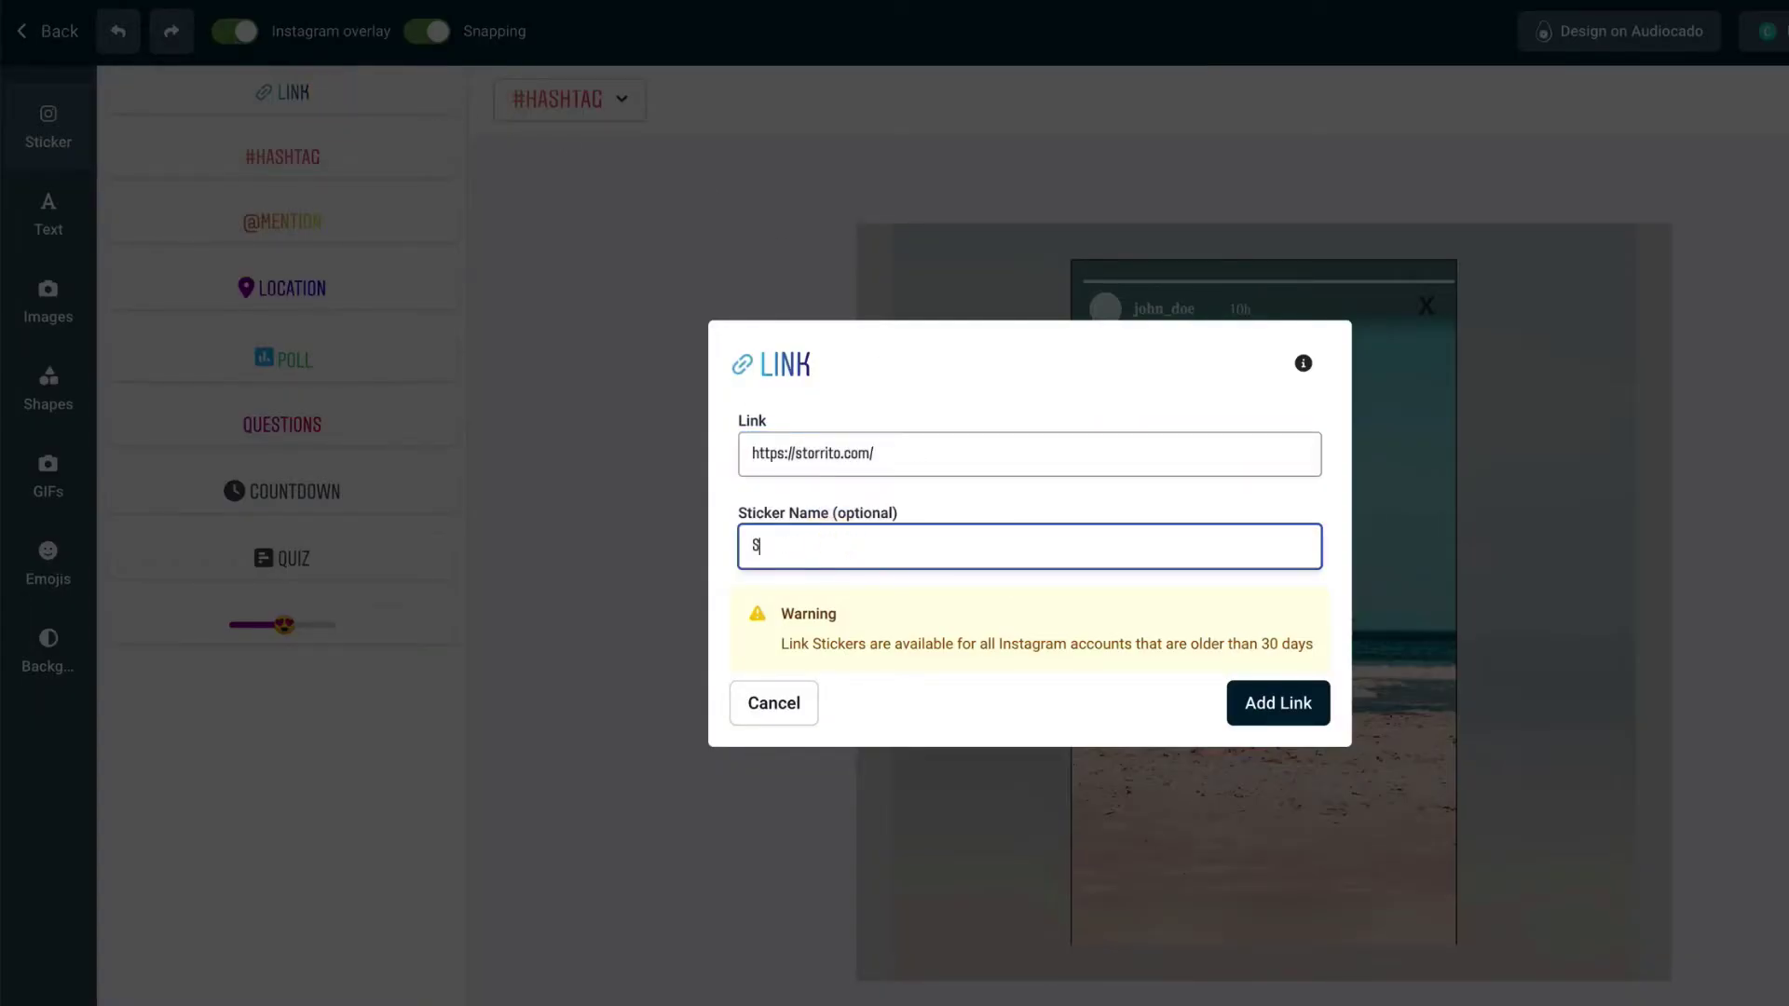
type("torrito")
left_click(1308, 712)
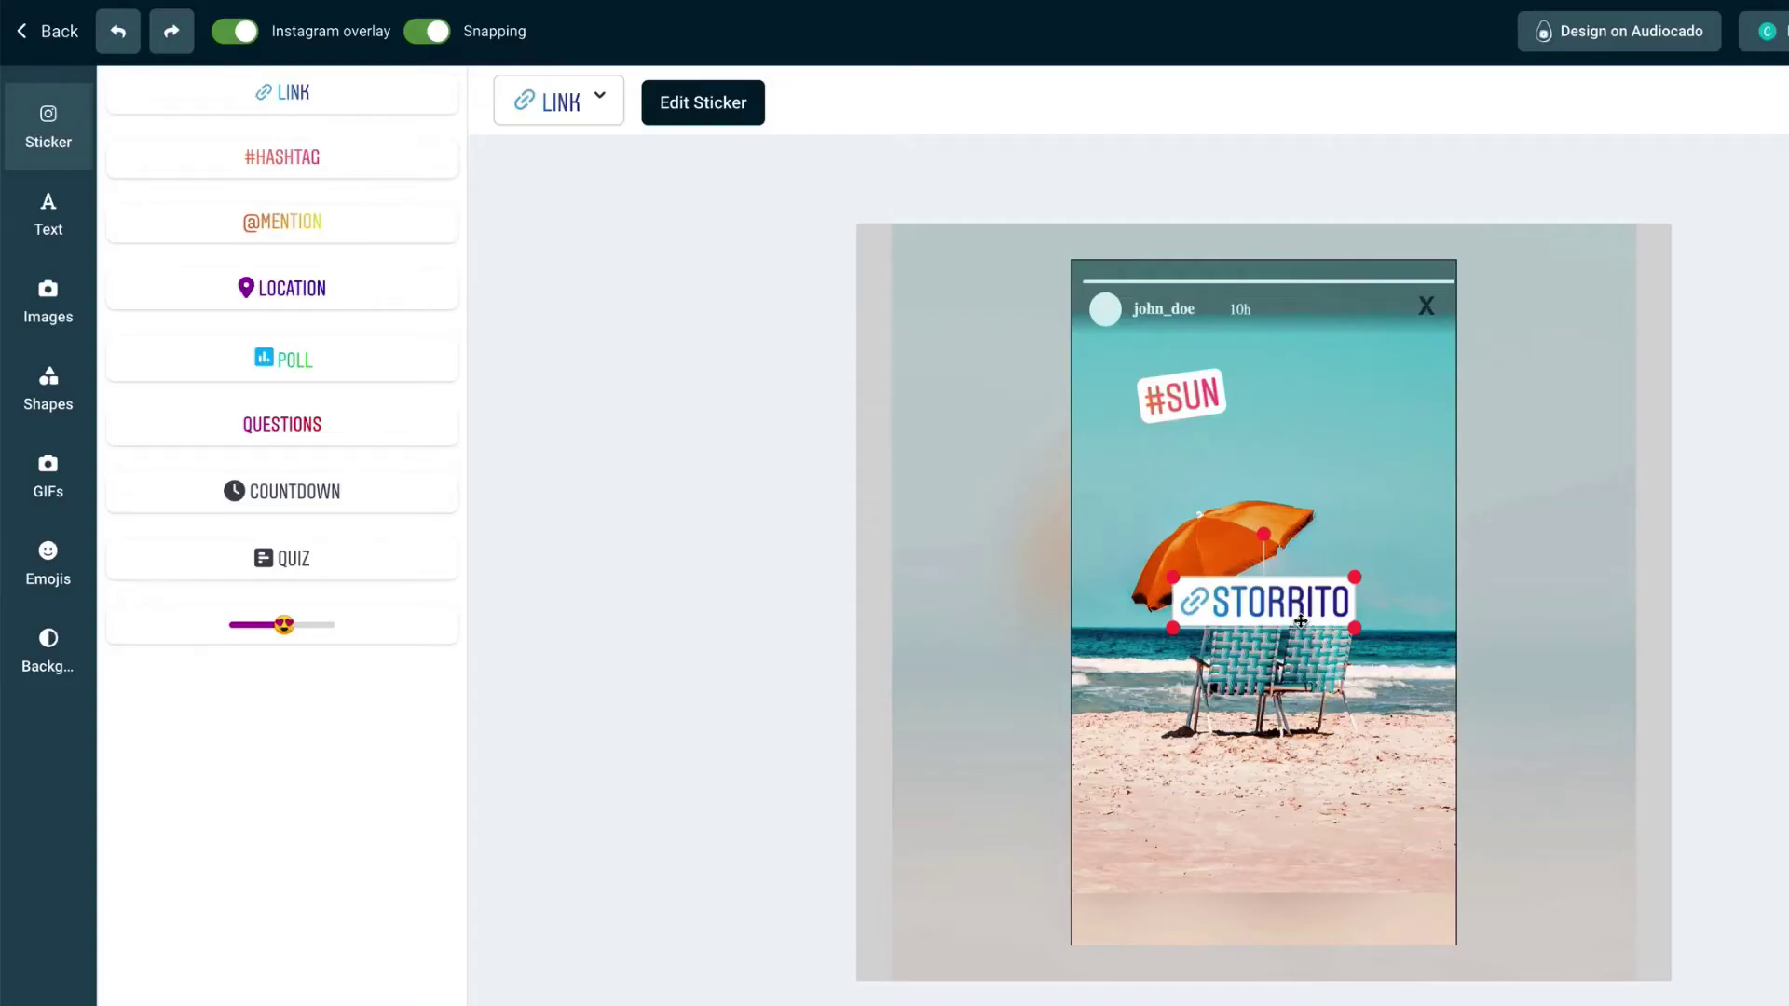
left_click_drag(1300, 617, 1375, 788)
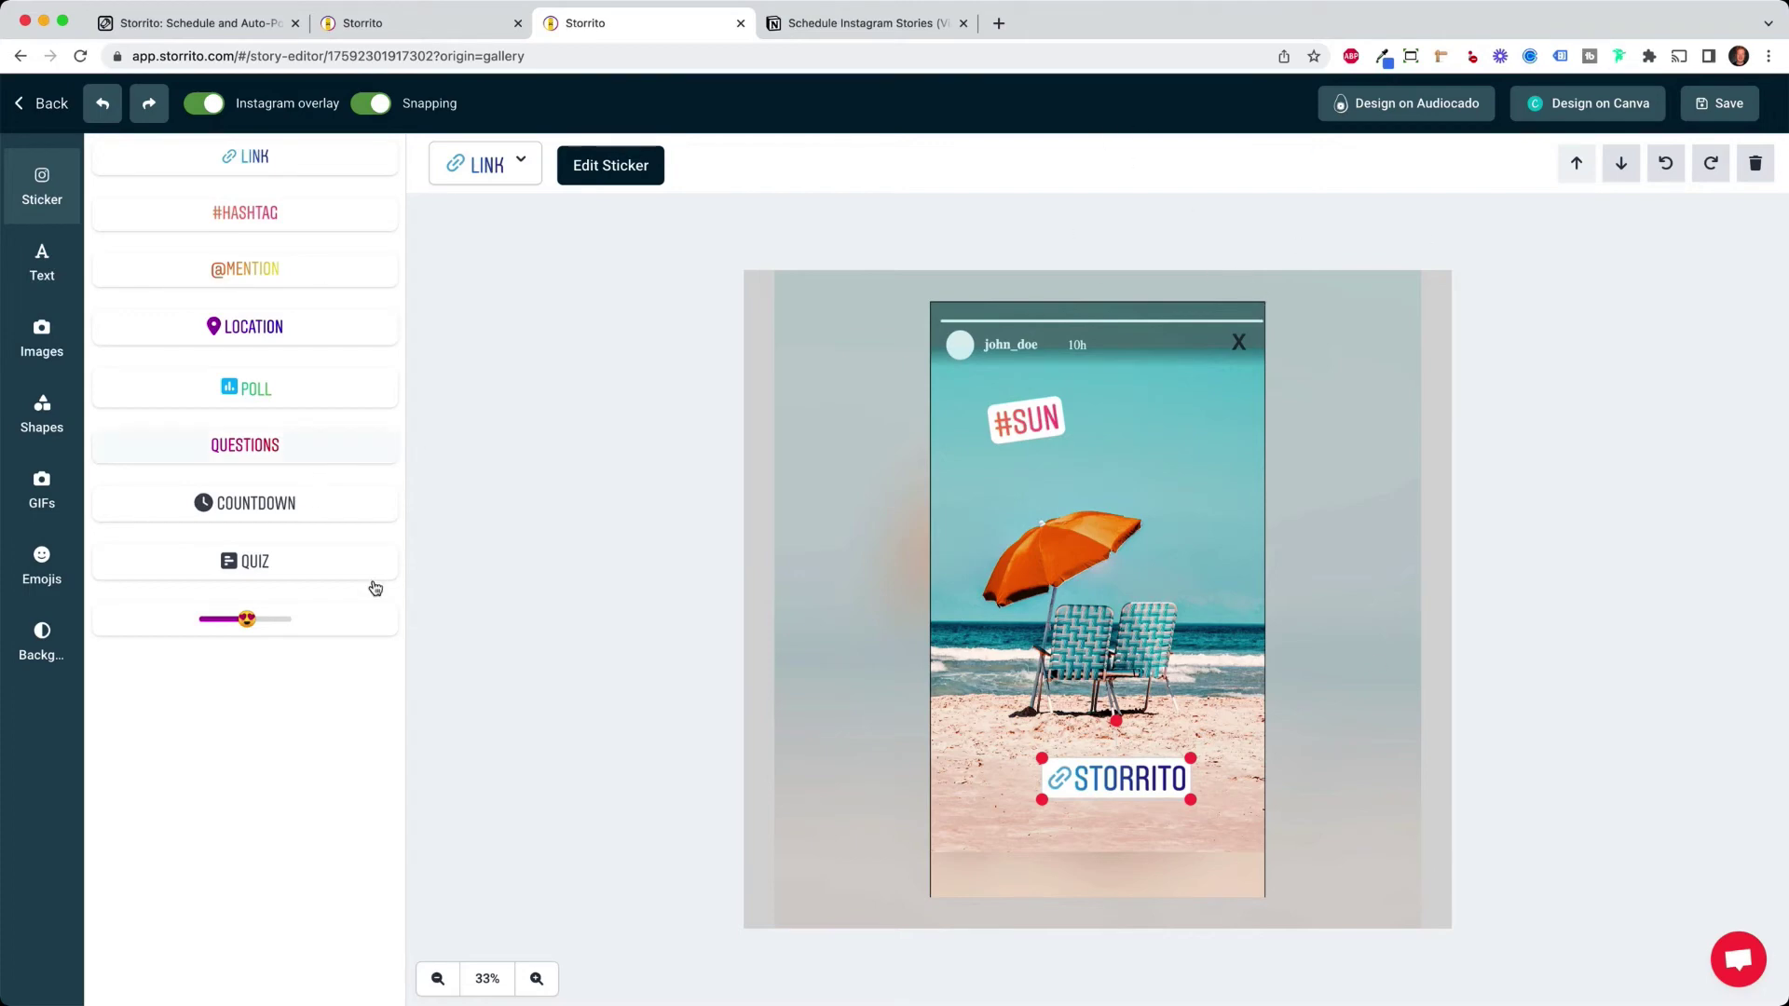
Save the edited story and publish it immediately, cross-posting it to the second listed Facebook page
left_click(1713, 105)
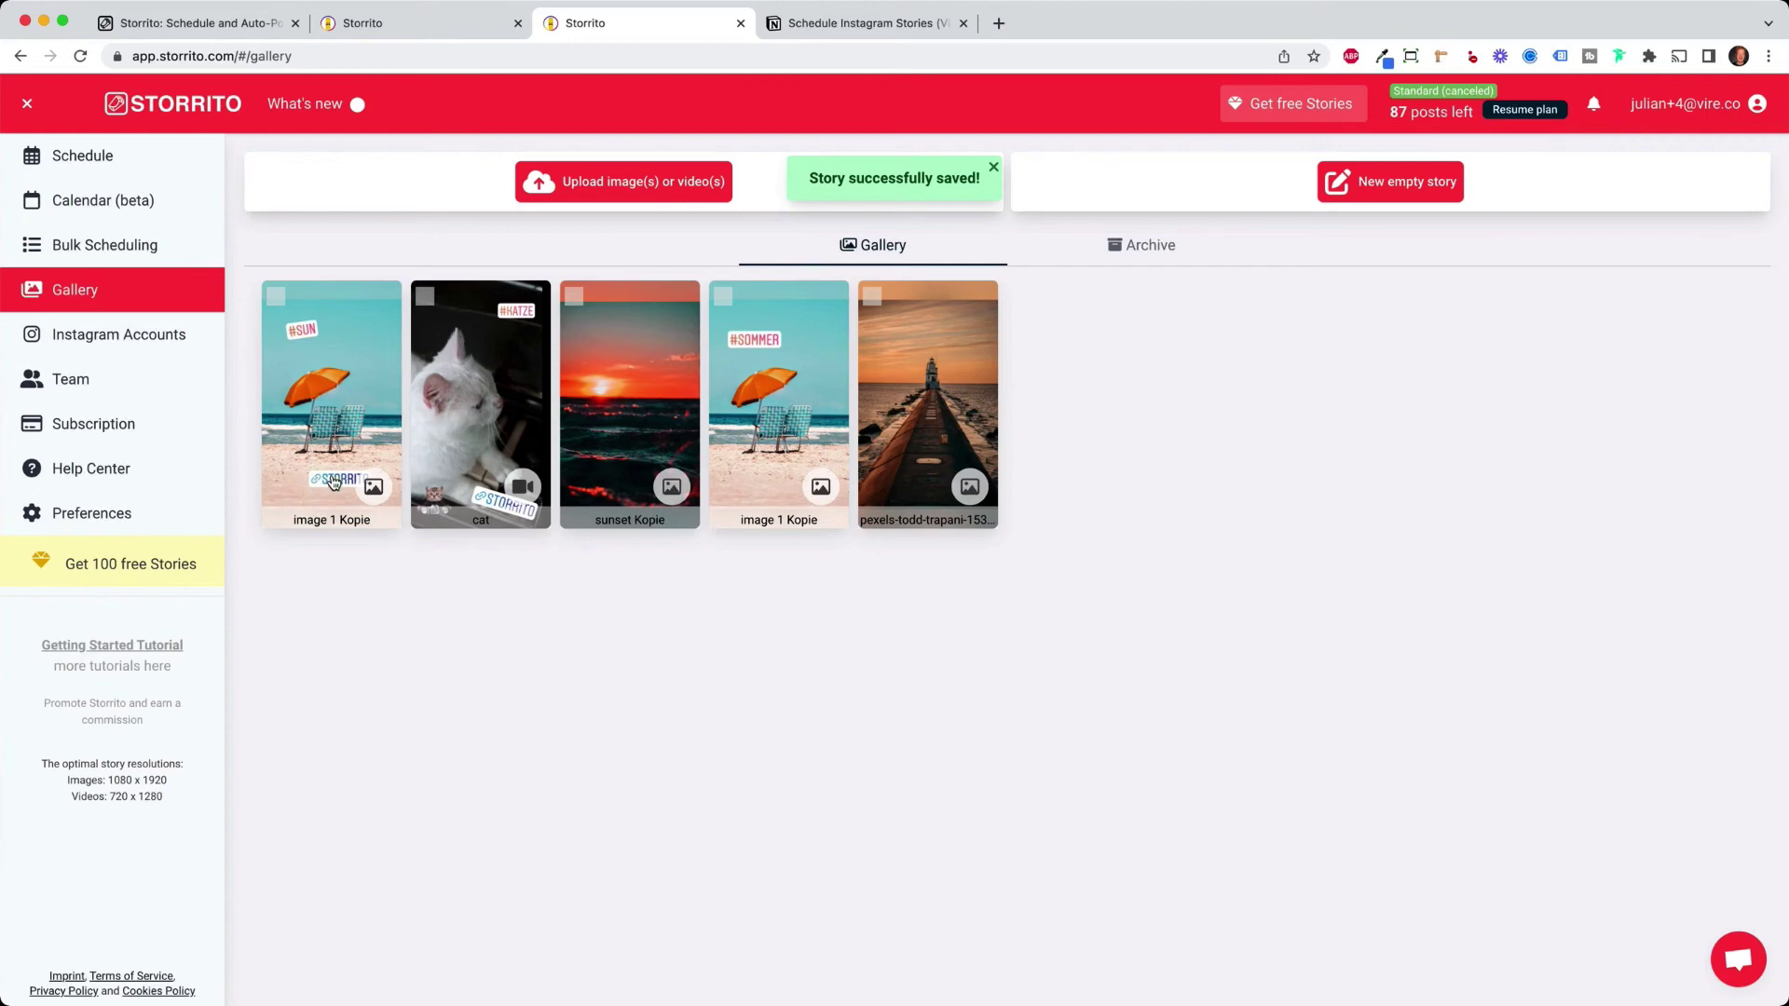
left_click(337, 385)
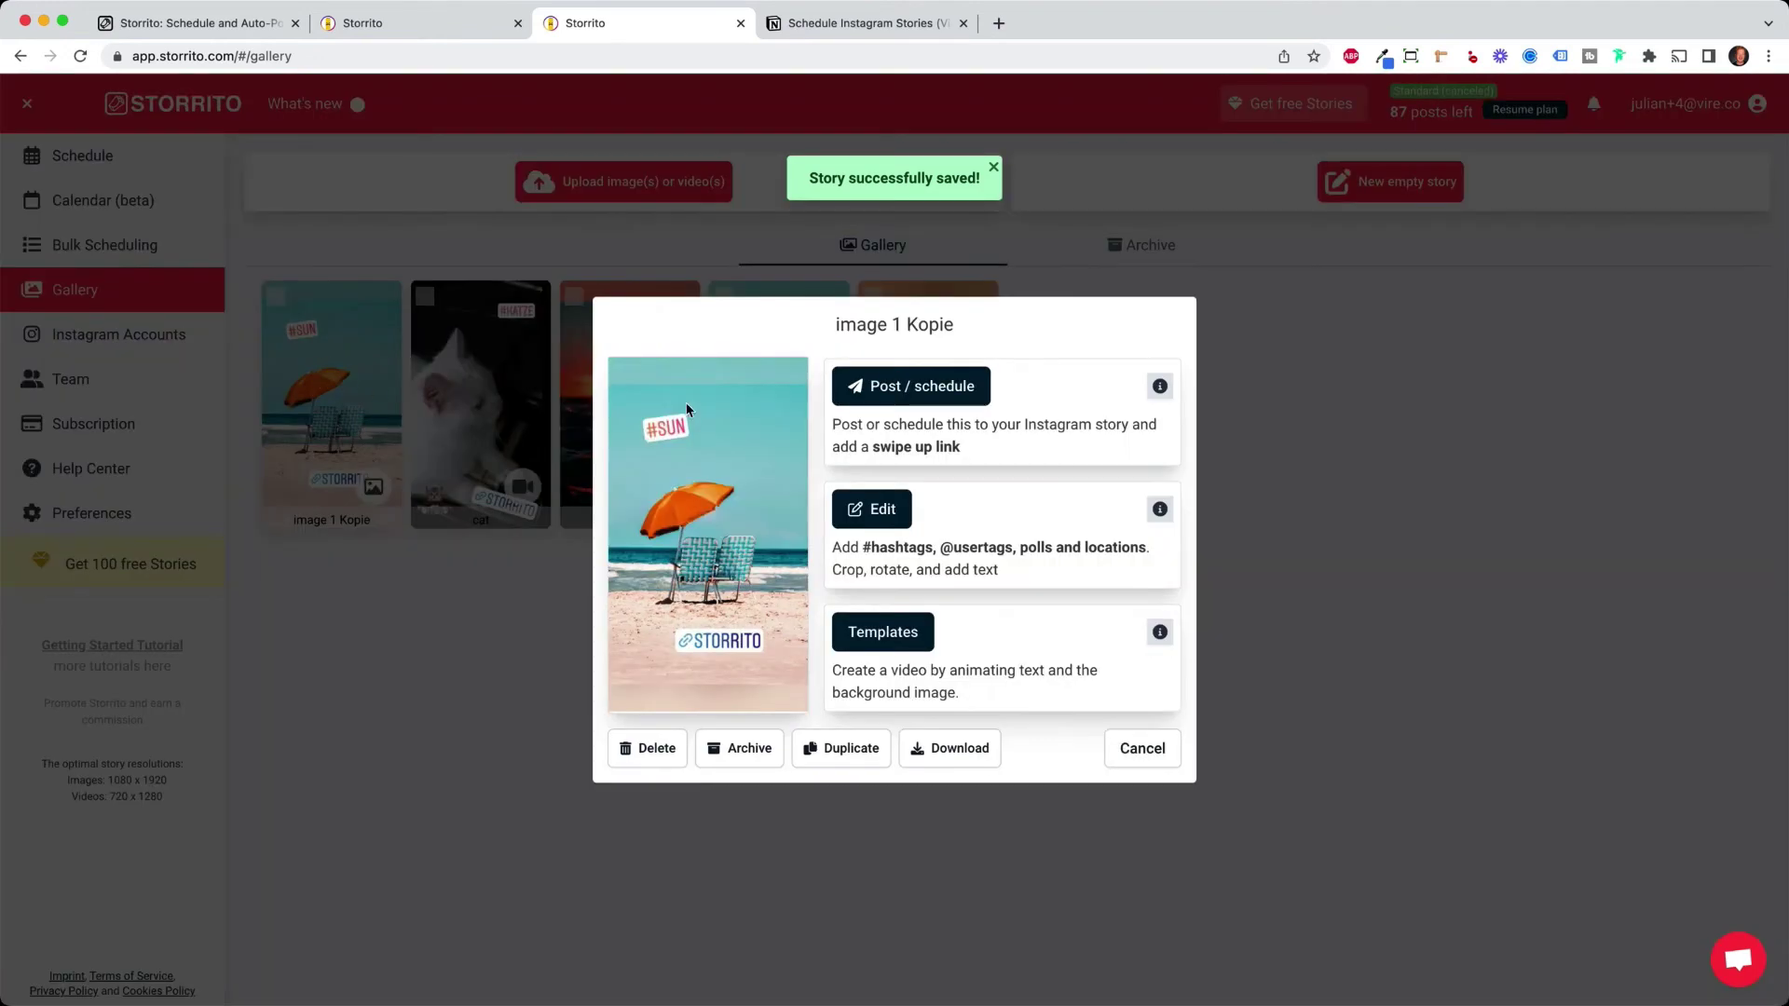
left_click(939, 401)
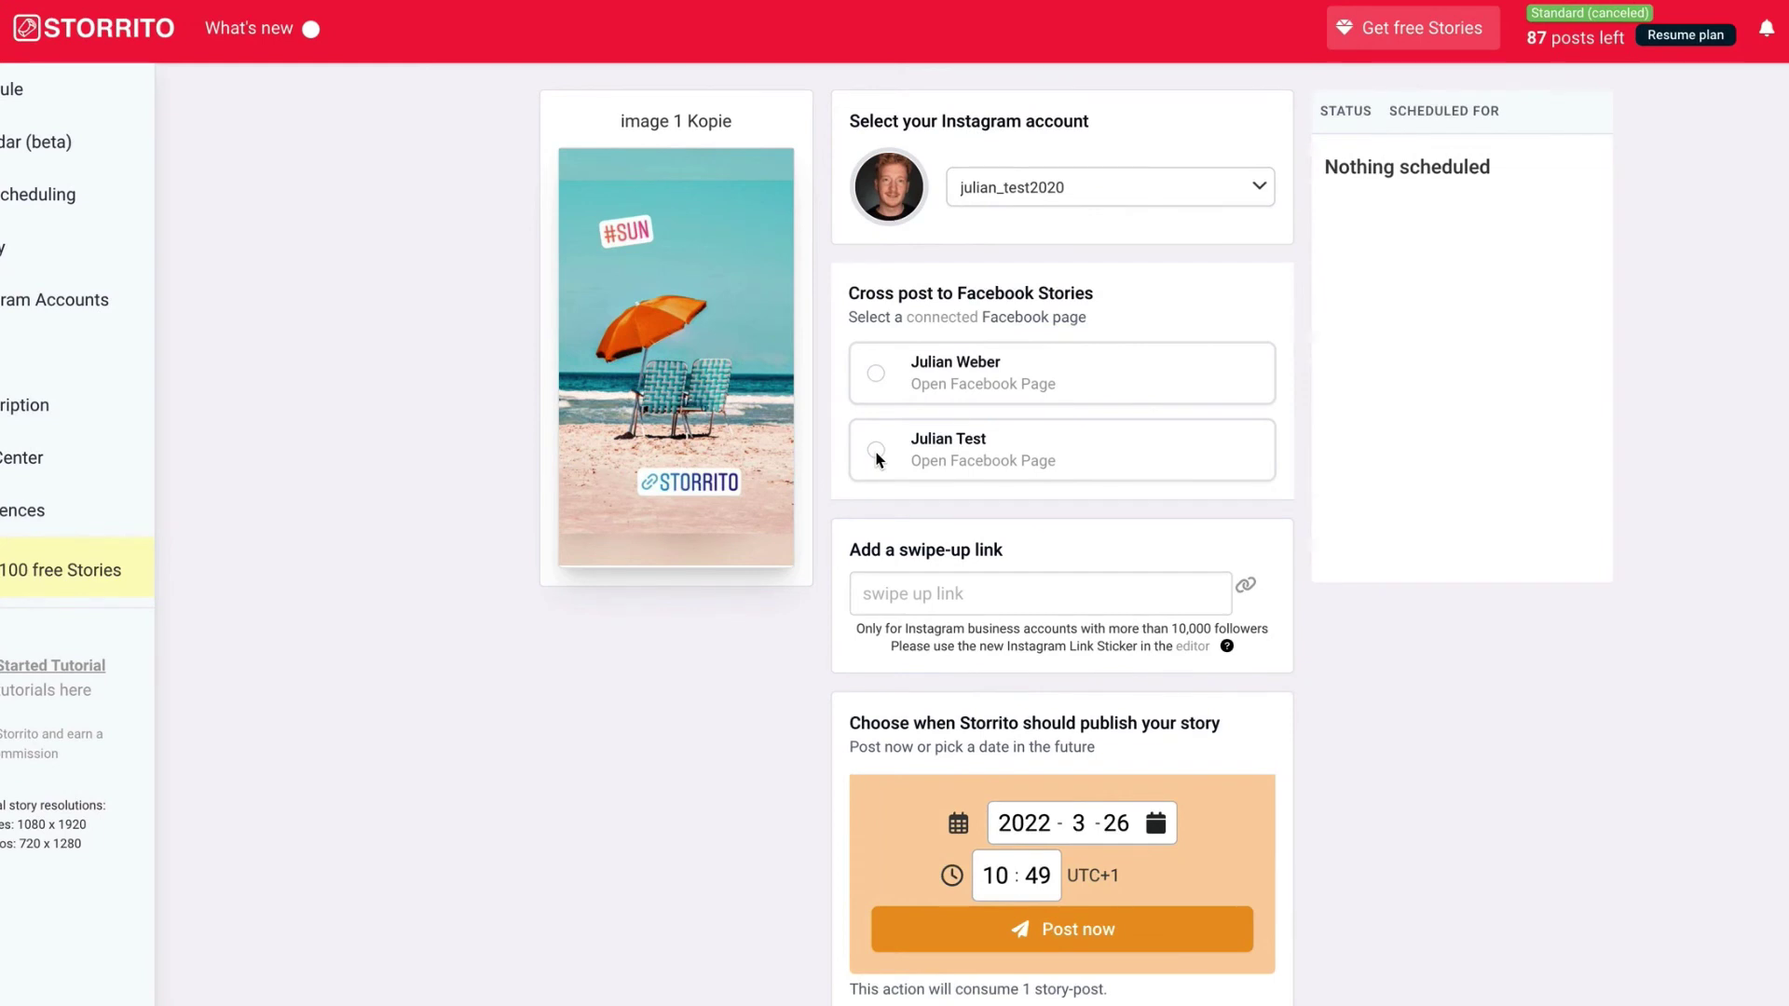
left_click(876, 452)
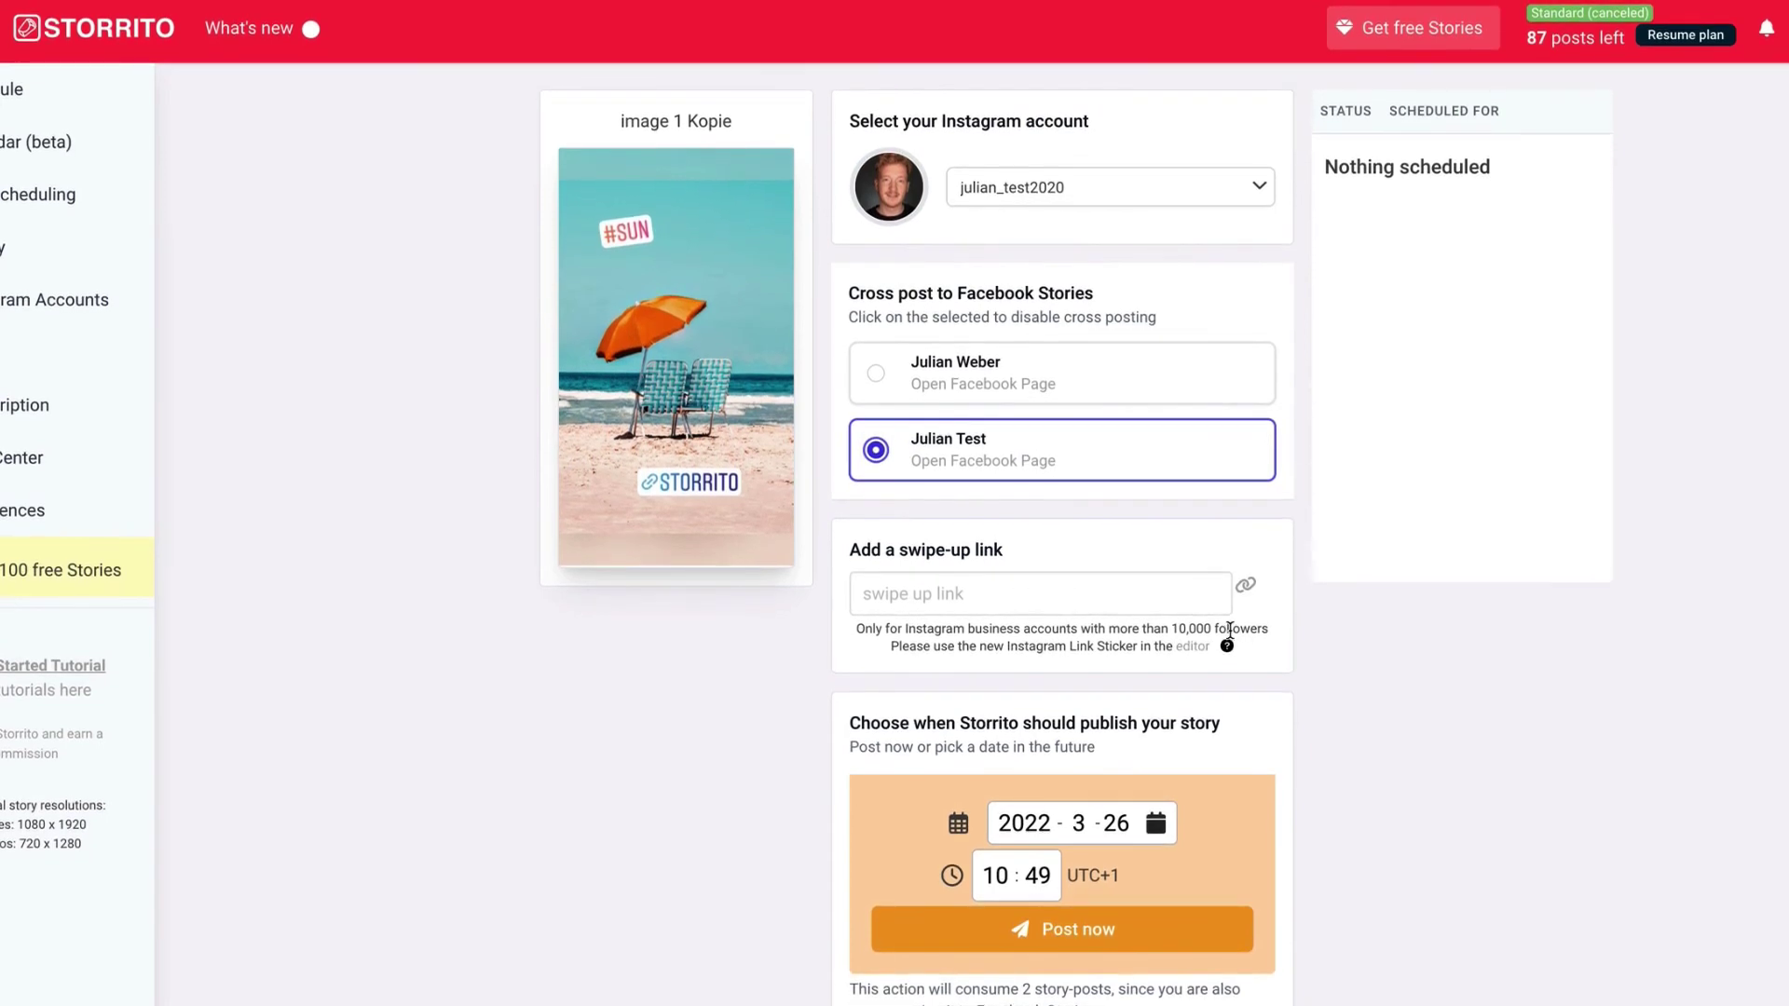
left_click(1119, 952)
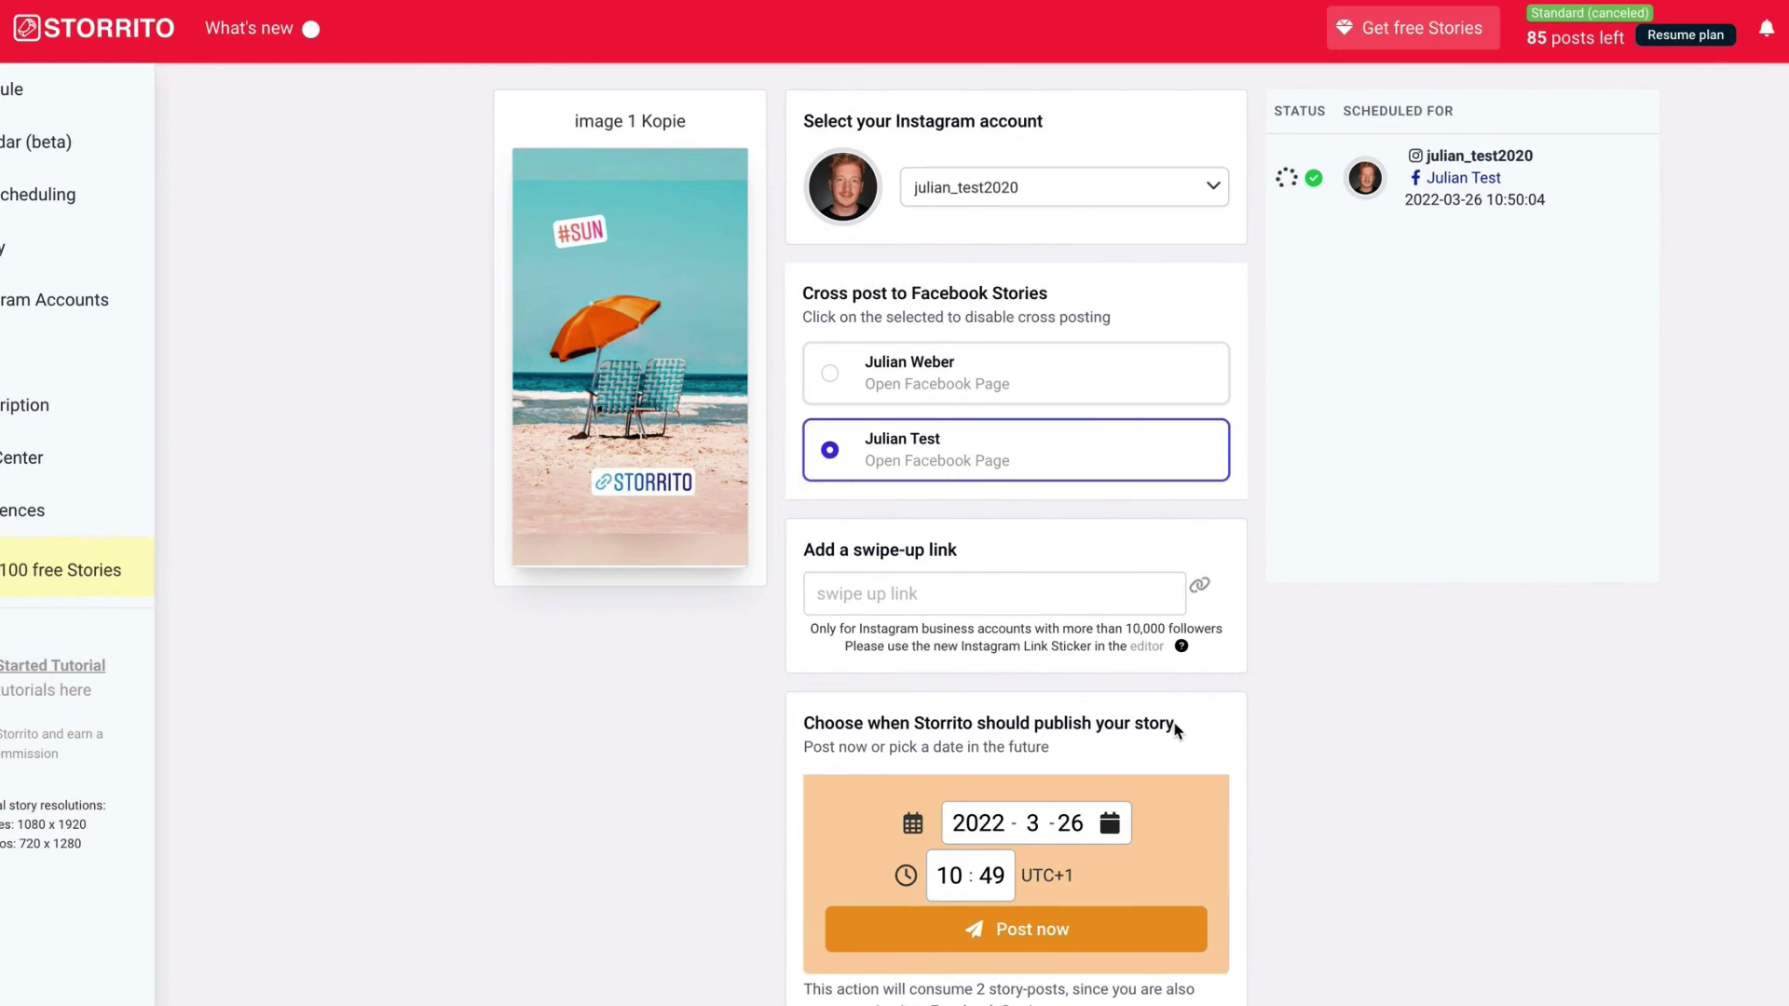
Schedule the same story for another publication on 2022-3-27 at 10:00
left_click(1110, 825)
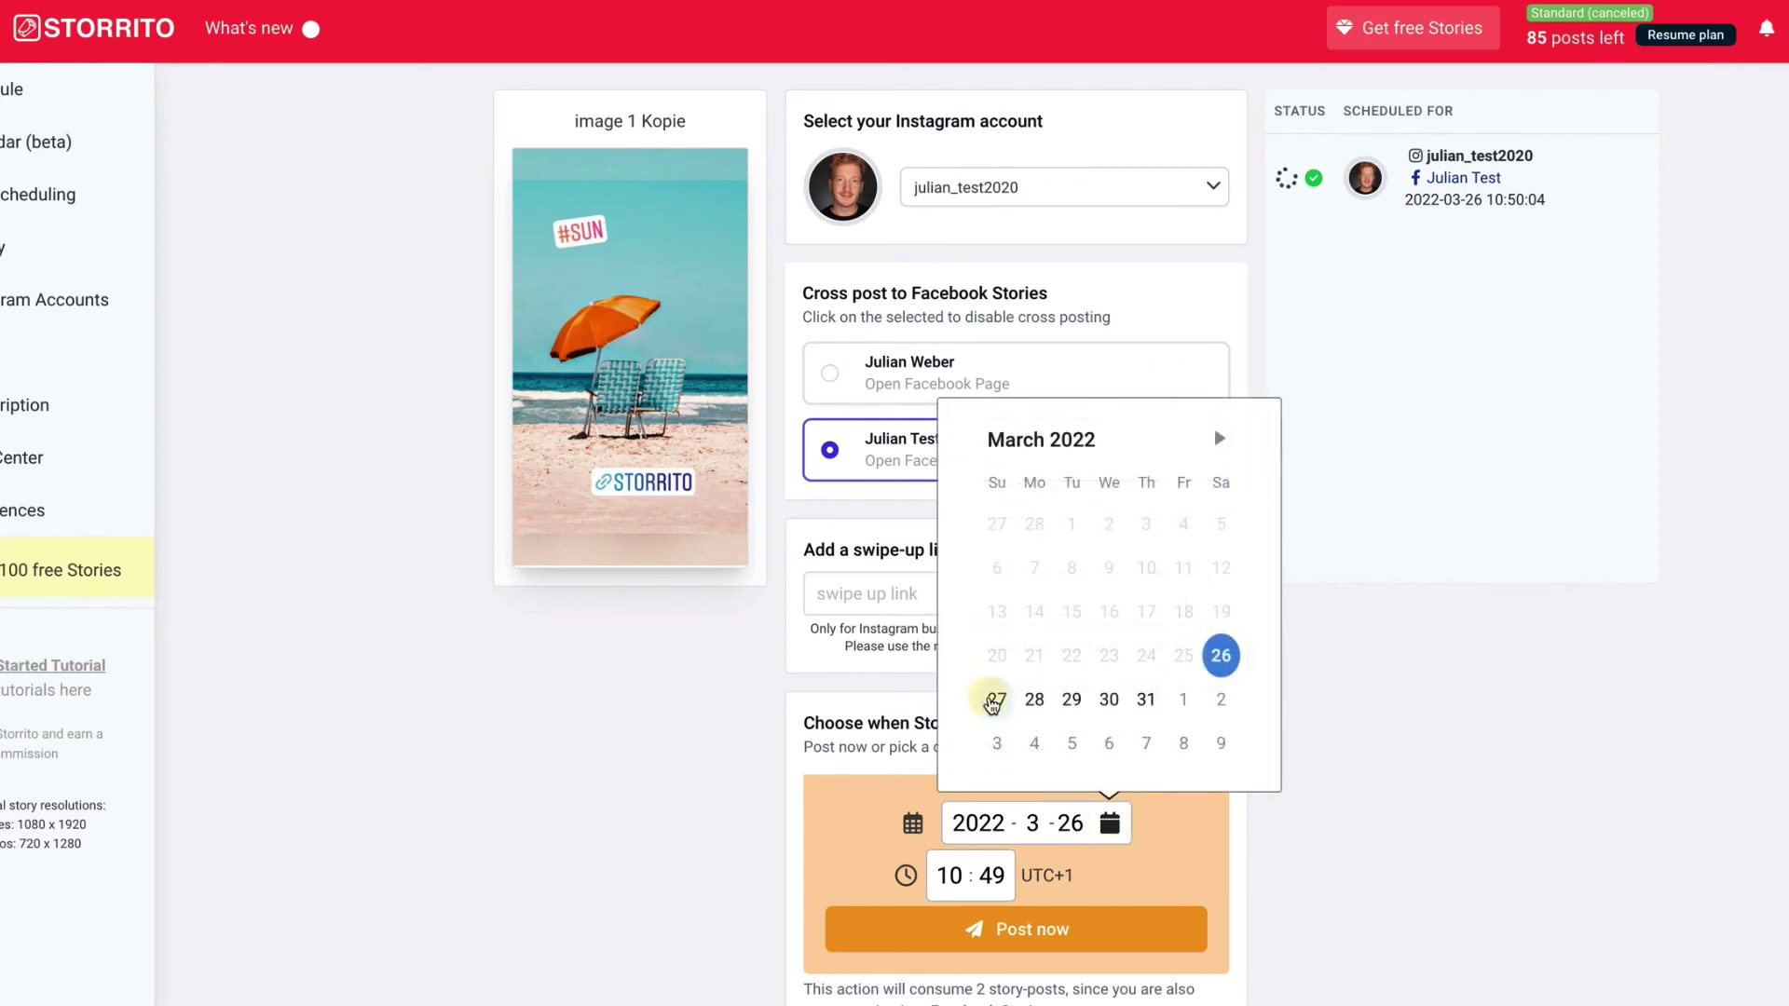
left_click(994, 701)
left_click(992, 876)
left_click(1001, 911)
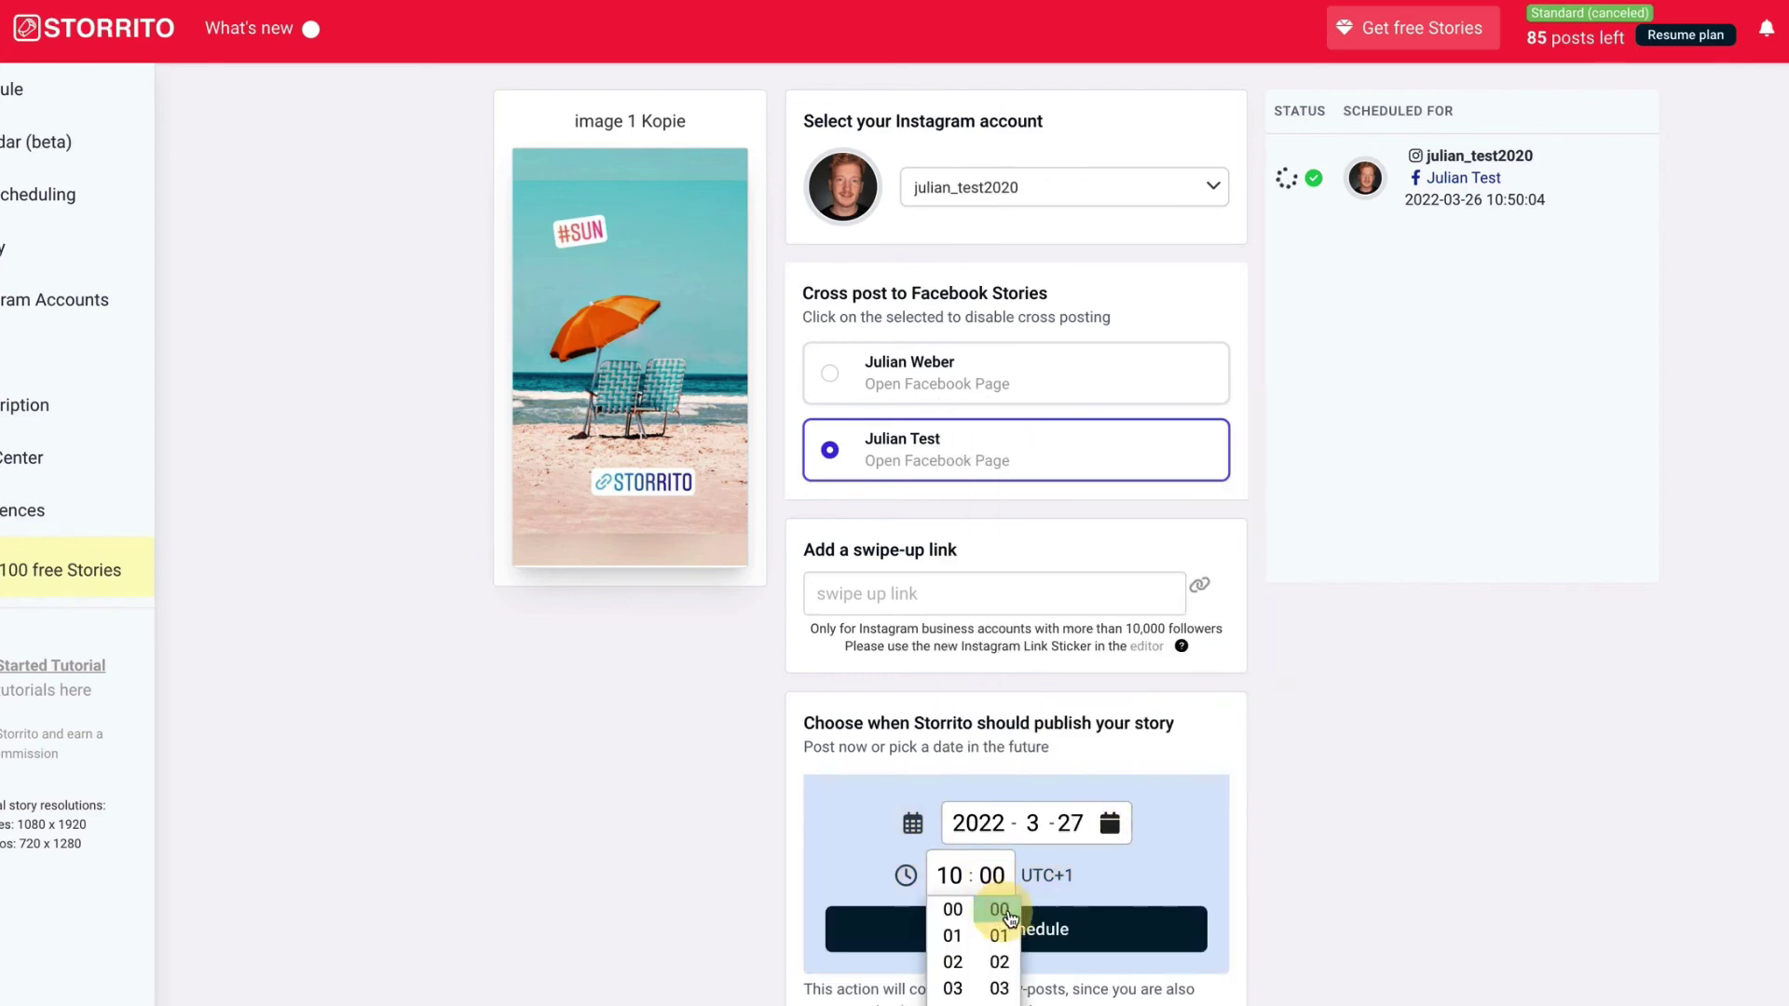
left_click(1234, 815)
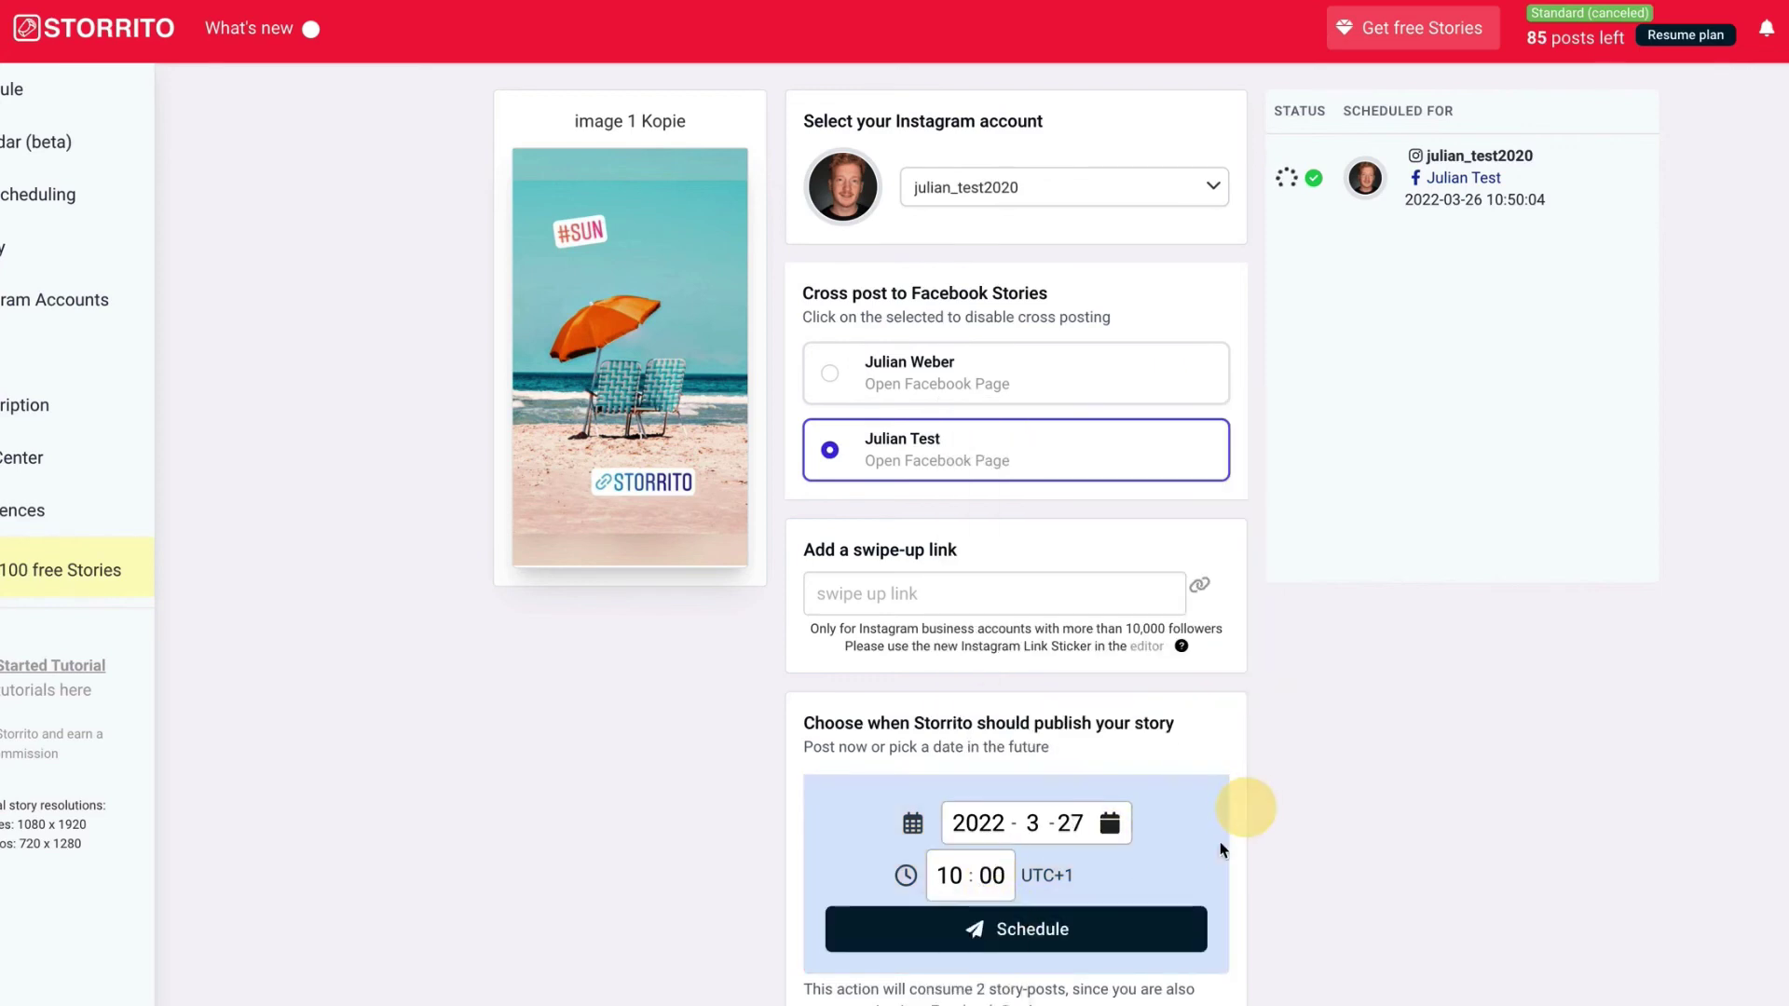
left_click(1139, 937)
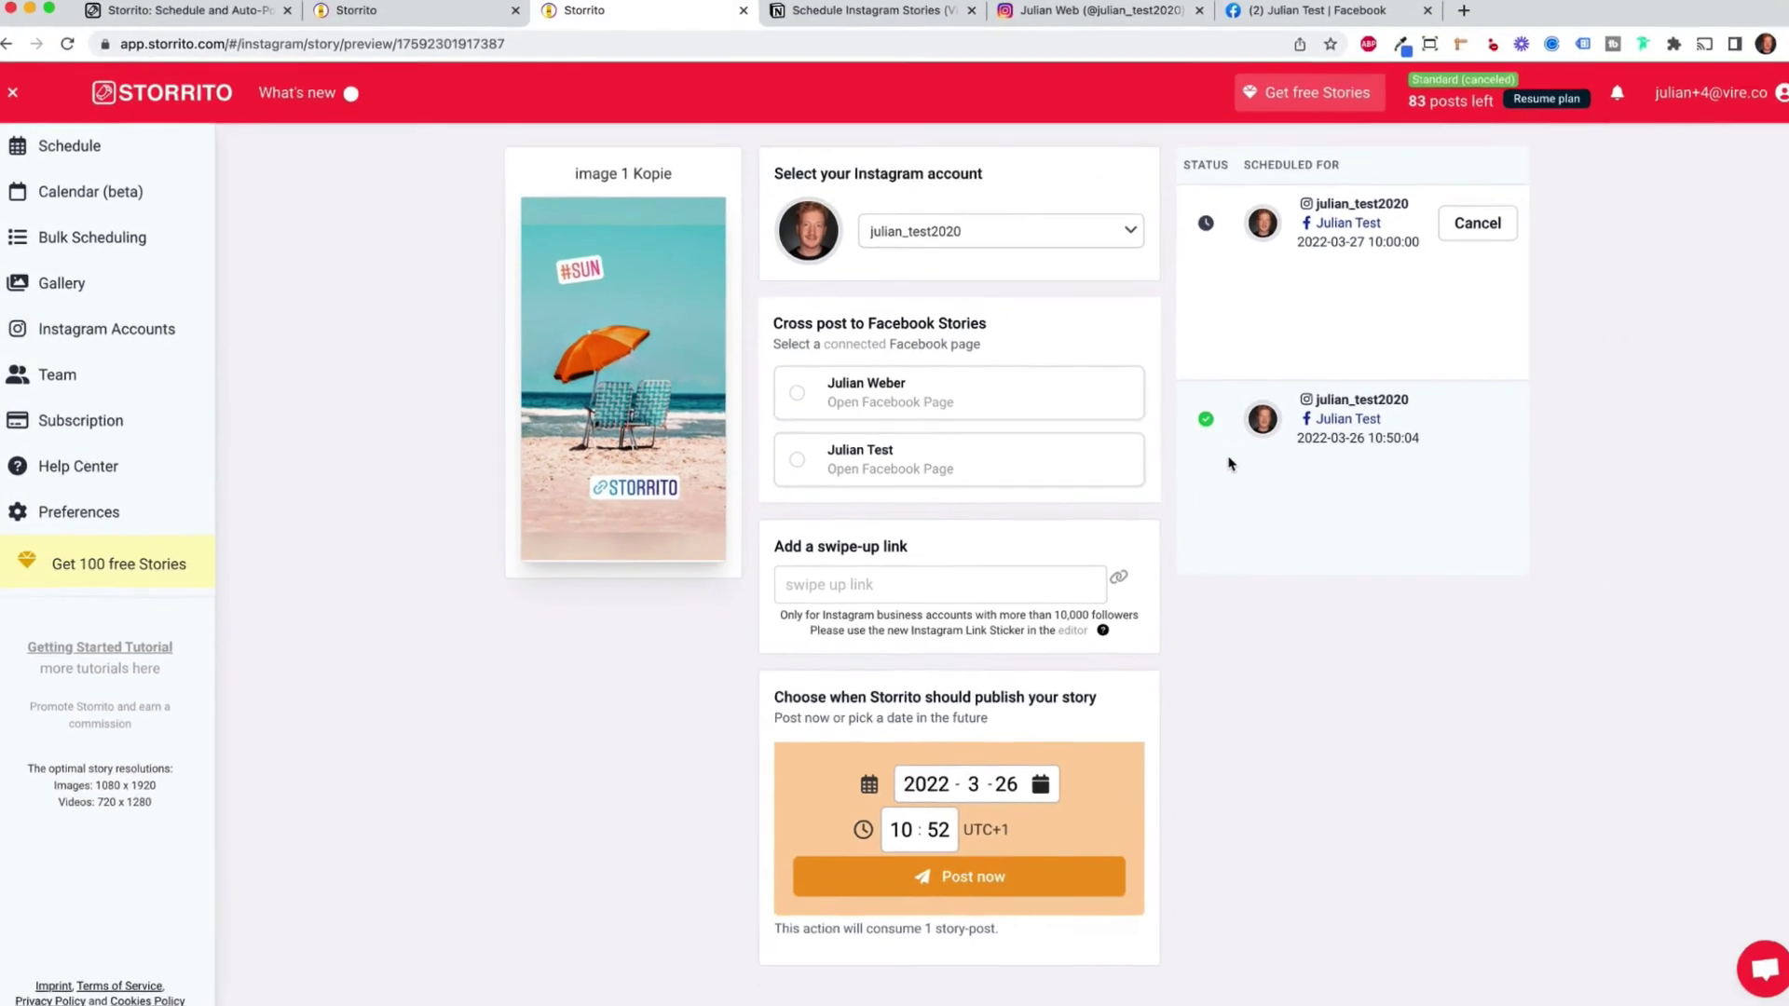
Switch to the connected account's Instagram profile to check the published story
left_click(1079, 26)
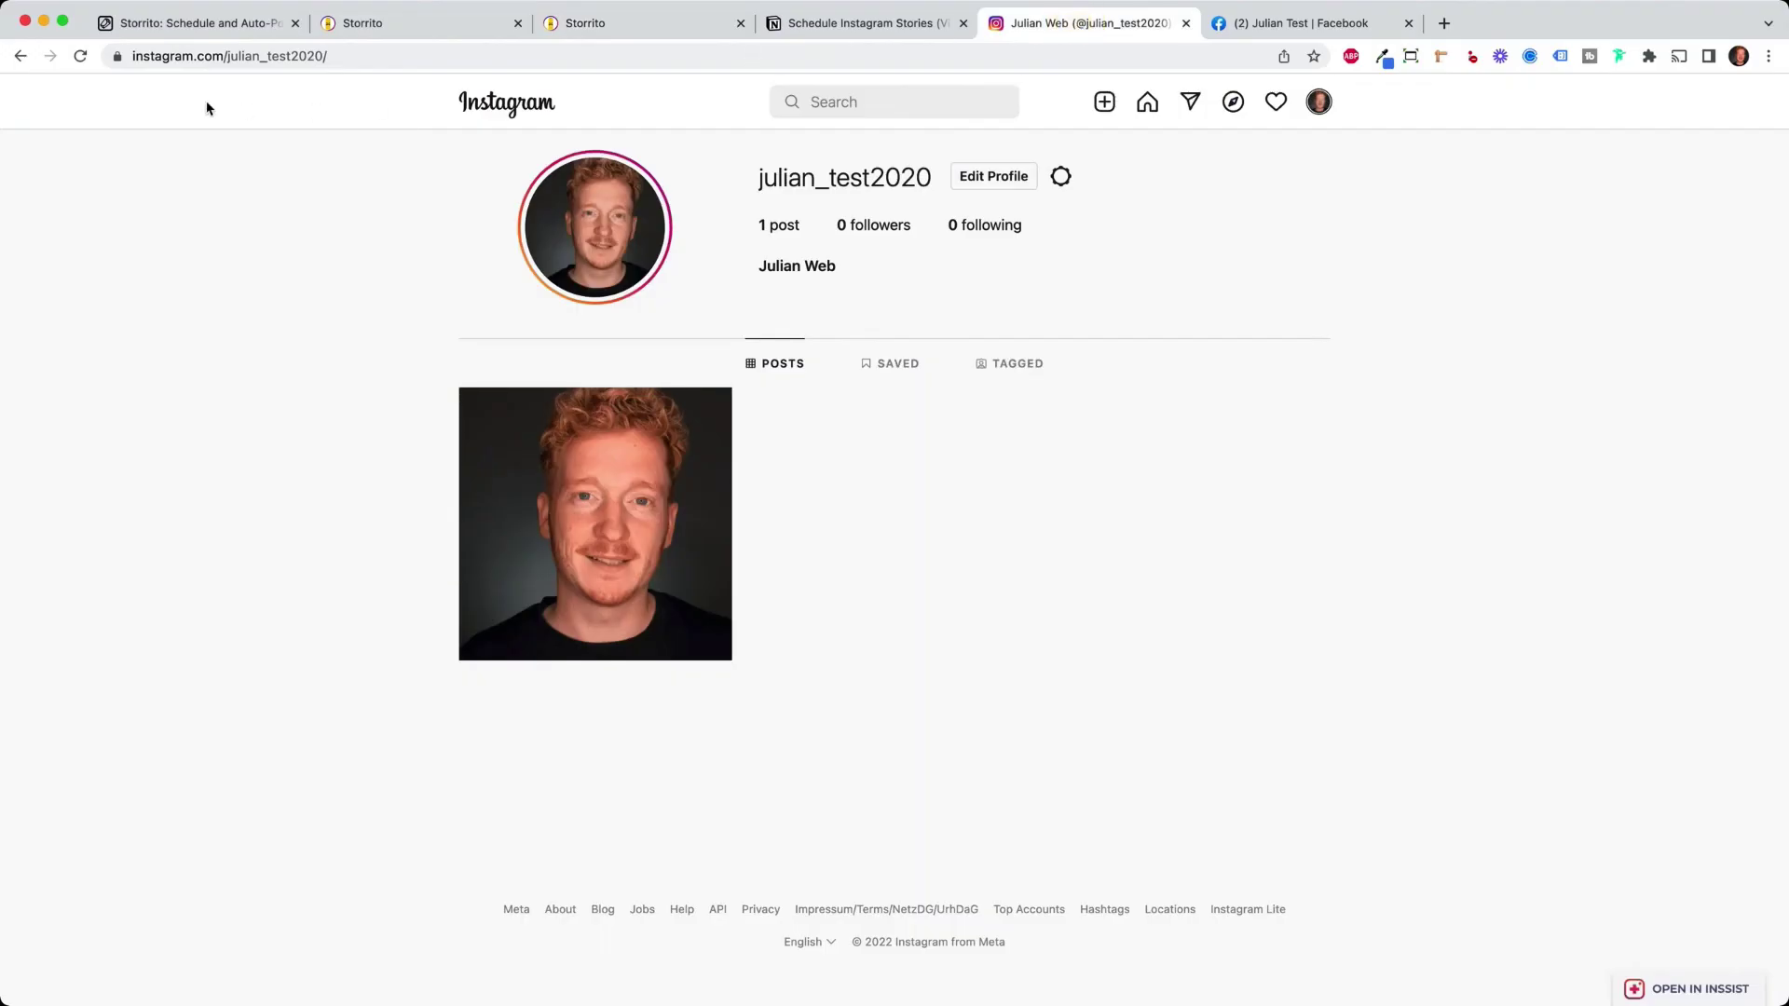